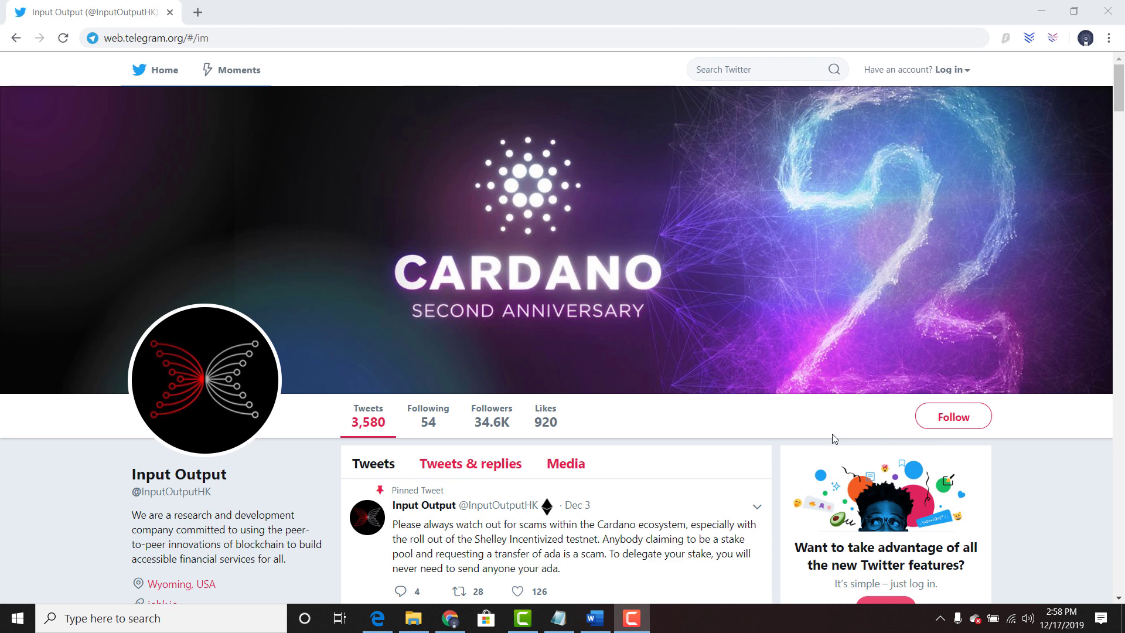
Step: Scroll the Input Output Twitter profile down to the staking delegation tweet
{"action": "scroll", "coordinate": [596, 521], "scroll_direction": "down", "scroll_amount": 1}
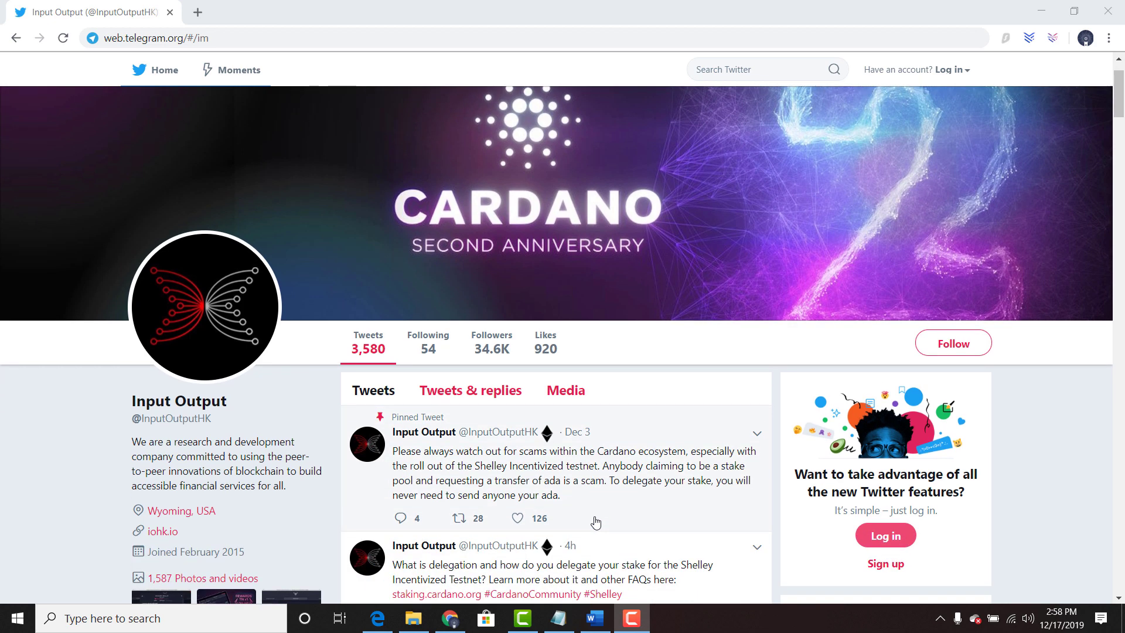
{"action": "scroll", "coordinate": [596, 522], "scroll_direction": "down", "scroll_amount": 5}
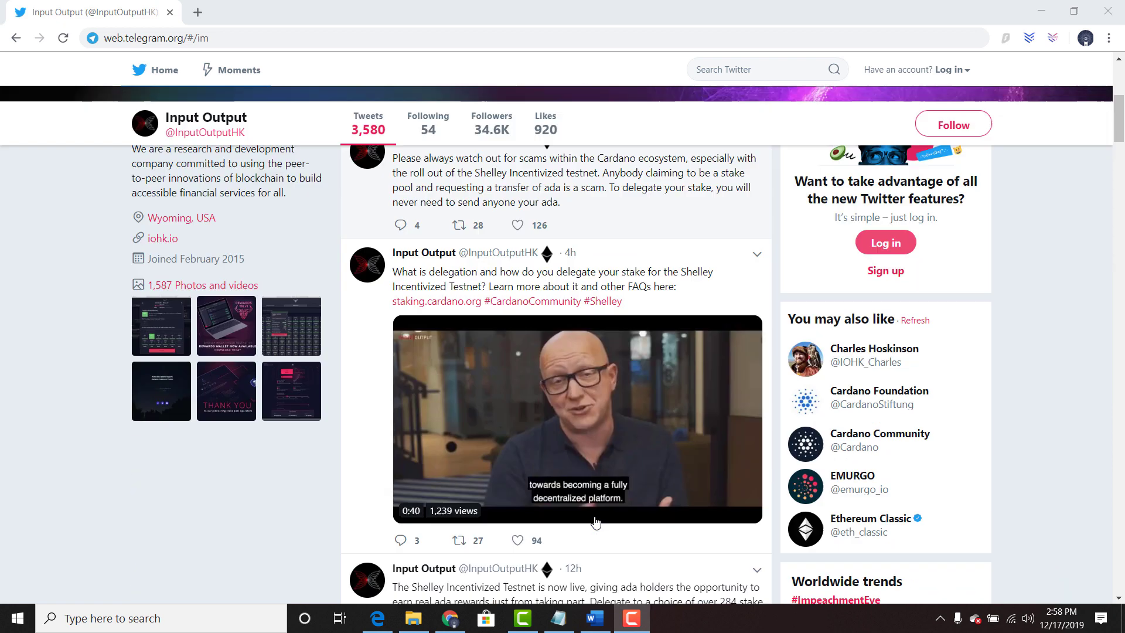
{"action": "scroll", "coordinate": [595, 521], "scroll_direction": "down", "scroll_amount": 4}
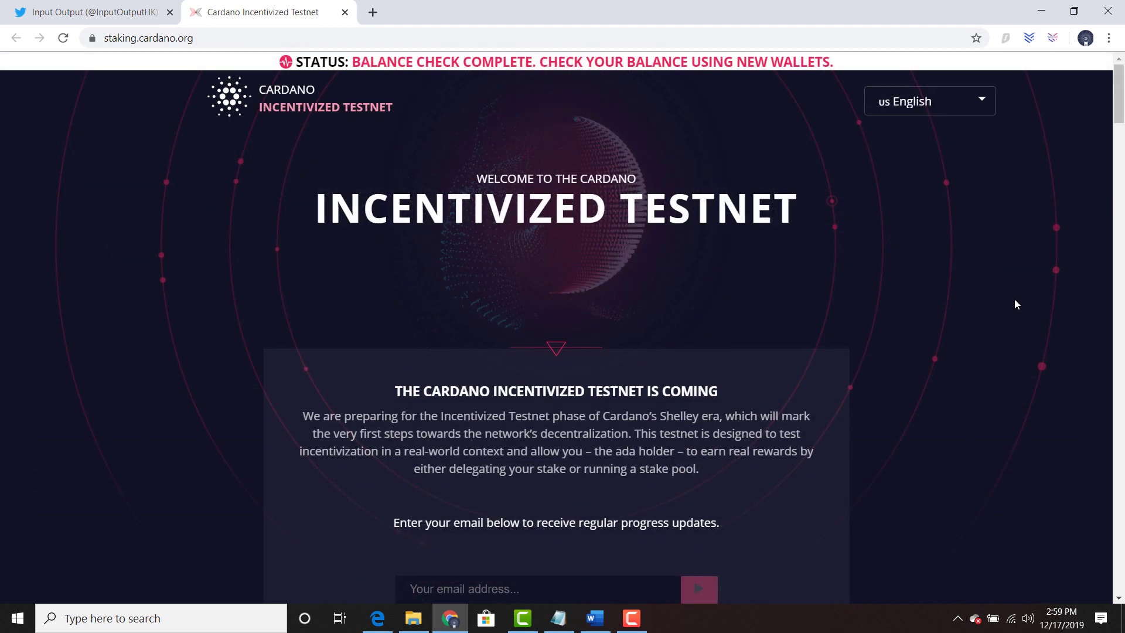
Step: Download the Windows Daedalus 2.0.0-ITN1 Rewards wallet installer from the download cards
{"action": "scroll", "coordinate": [1014, 301], "scroll_direction": "down", "scroll_amount": 4}
{"action": "scroll", "coordinate": [1015, 306], "scroll_direction": "down", "scroll_amount": 15}
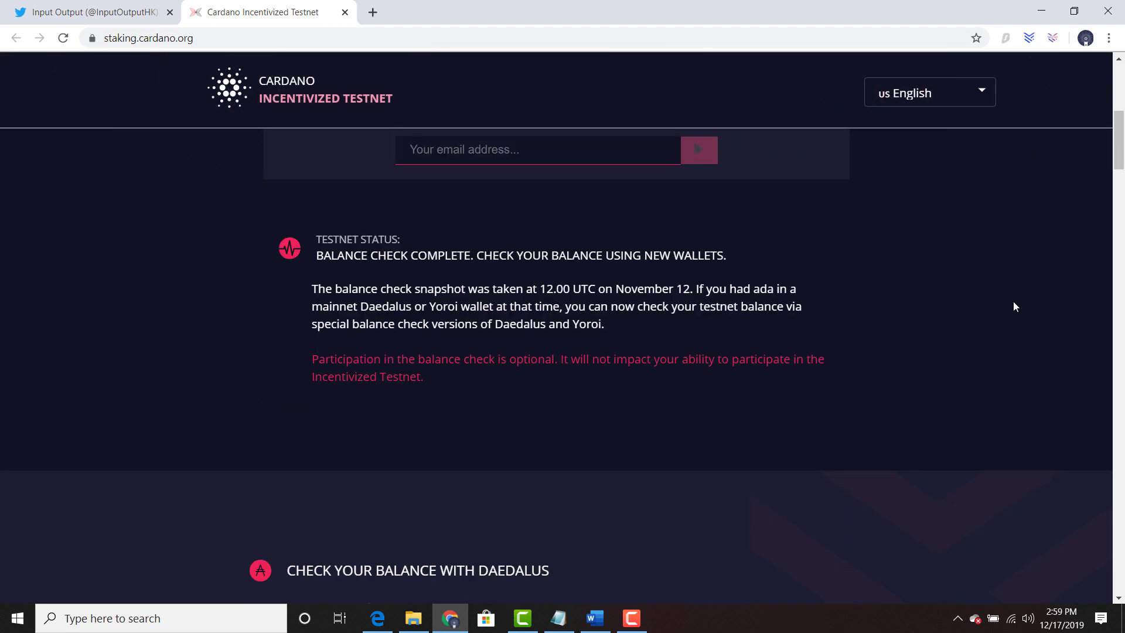
{"action": "scroll", "coordinate": [1014, 306], "scroll_direction": "up", "scroll_amount": 1}
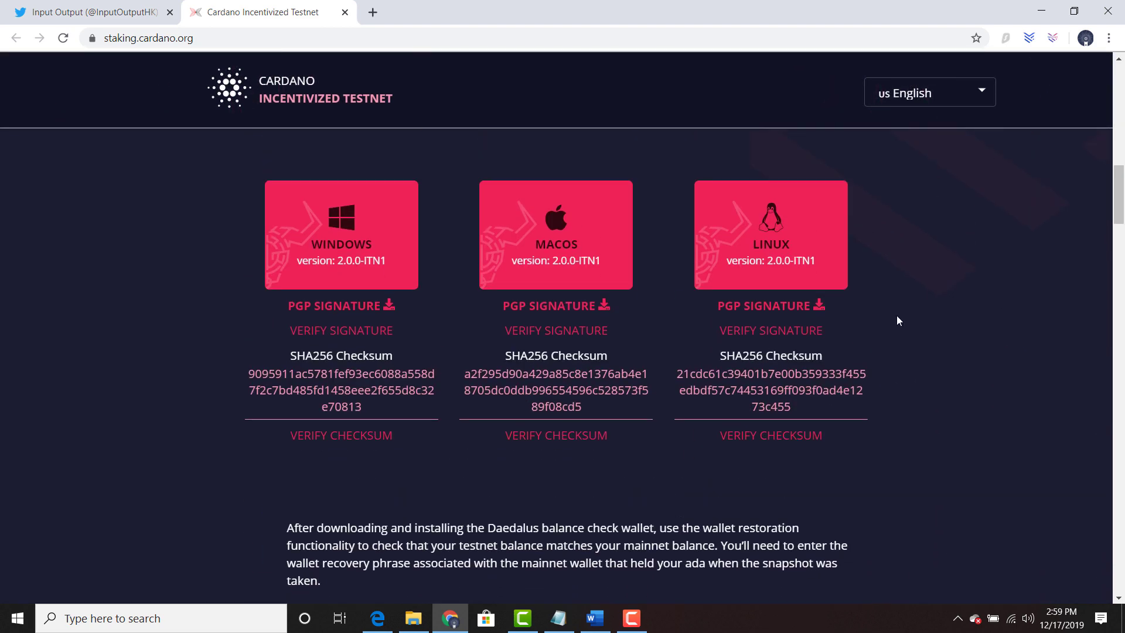
{"action": "left_click", "coordinate": [362, 271]}
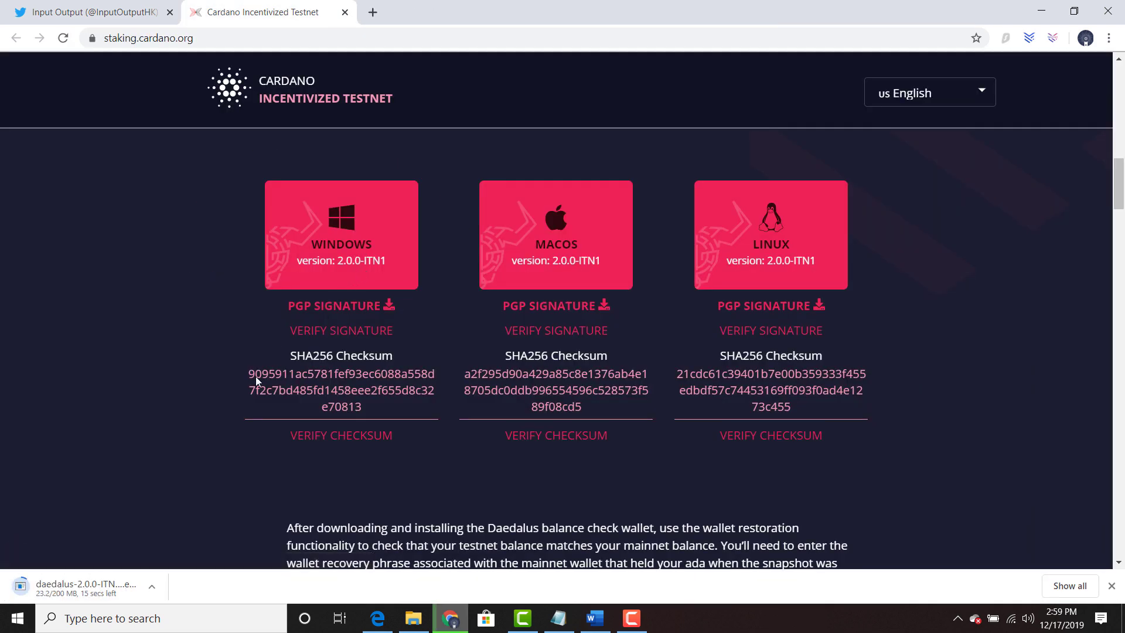
Step: Run the Daedalus - Rewards v1 installer to completion and reveal the desktop
{"action": "left_click", "coordinate": [104, 586]}
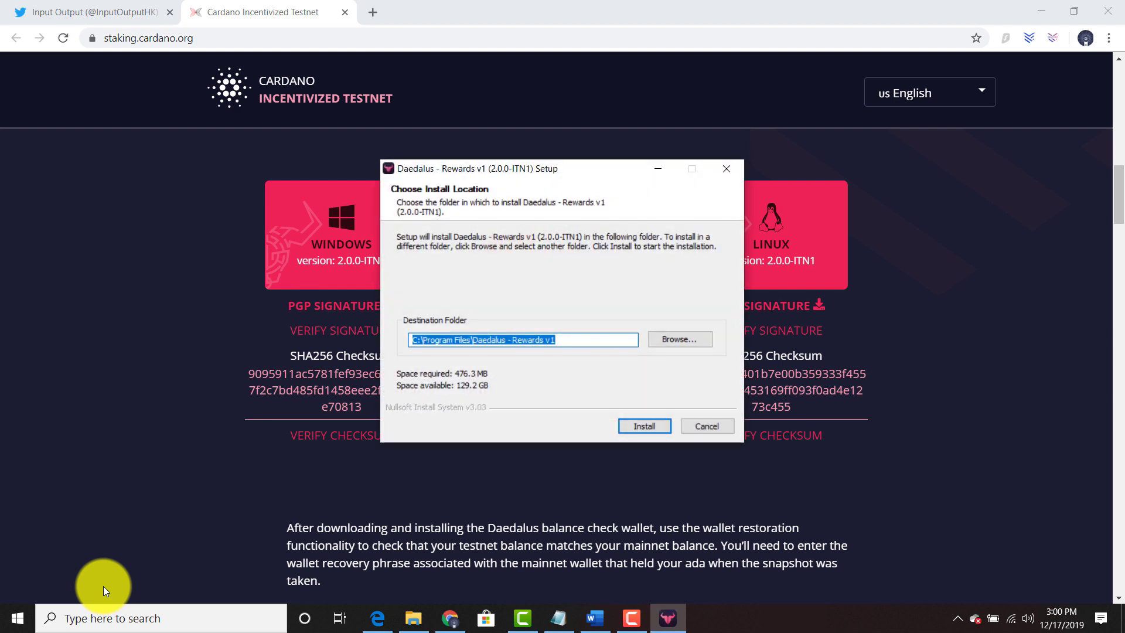
{"action": "left_click", "coordinate": [642, 430]}
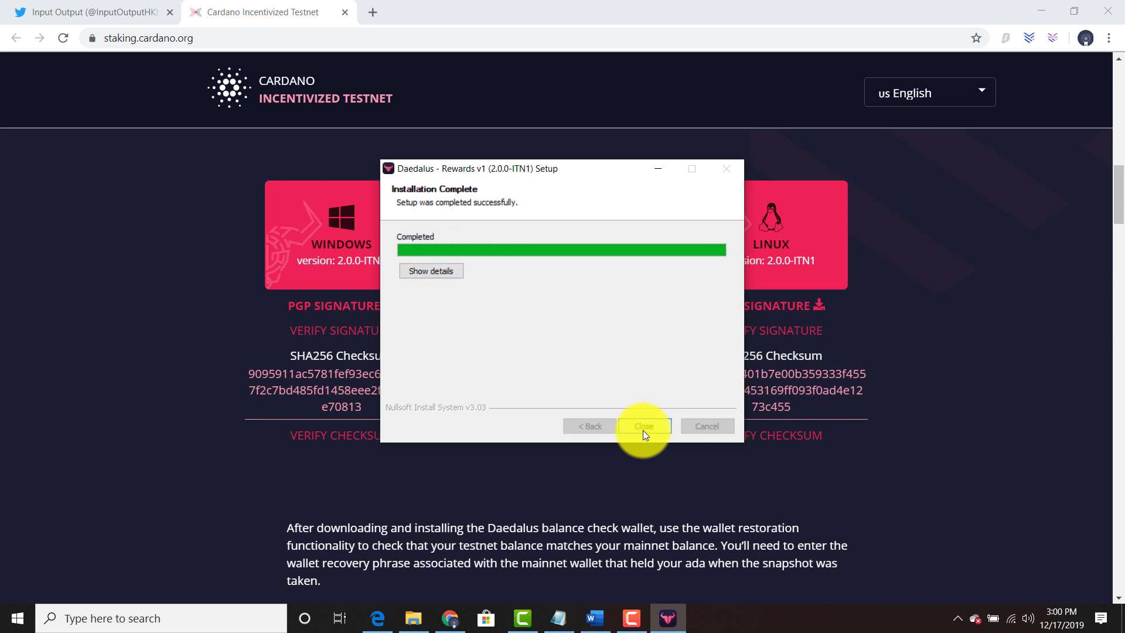
{"action": "left_click", "coordinate": [642, 430]}
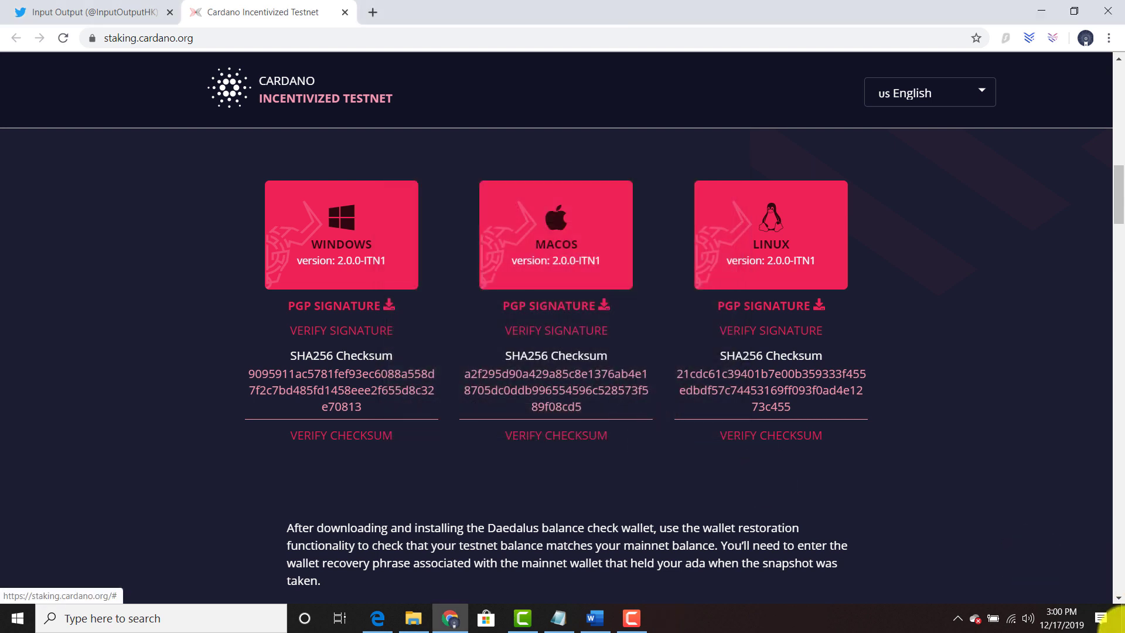
{"action": "key", "text": "super+d"}
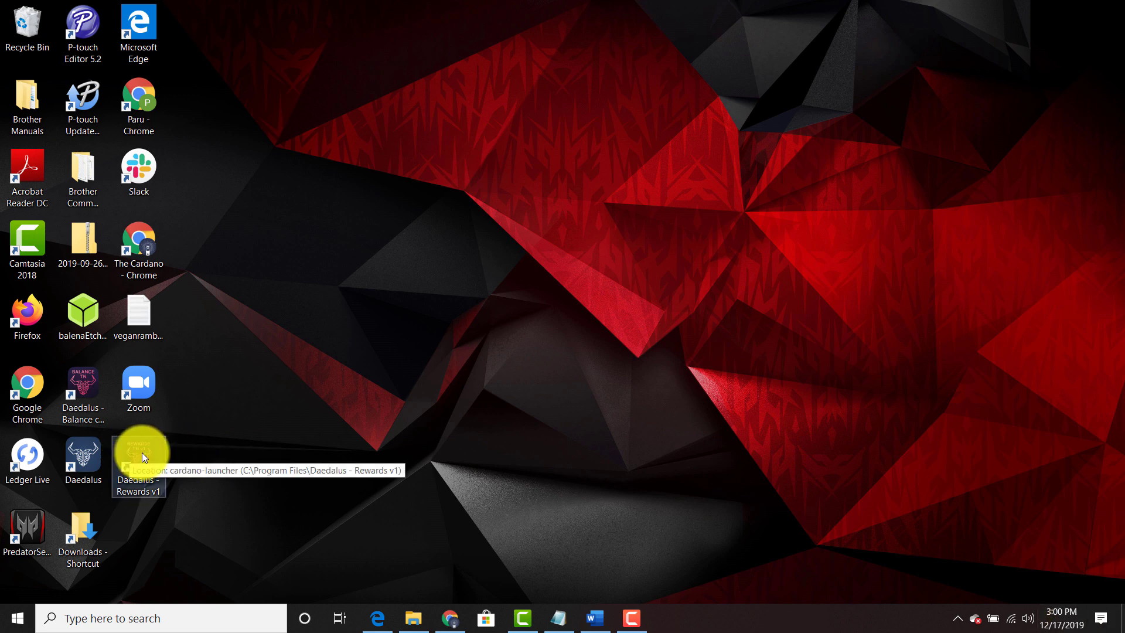
Step: Launch Daedalus - Rewards v1 maximised and accept the language and format settings
{"action": "double_click", "coordinate": [142, 452]}
{"action": "left_click", "coordinate": [921, 10]}
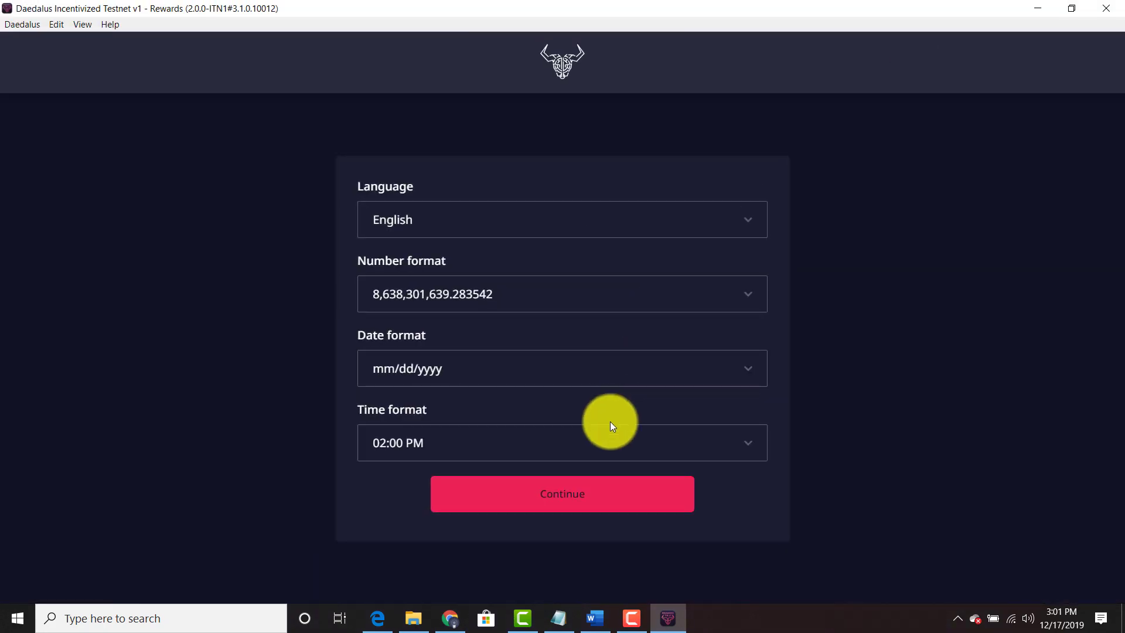
{"action": "left_click", "coordinate": [589, 495]}
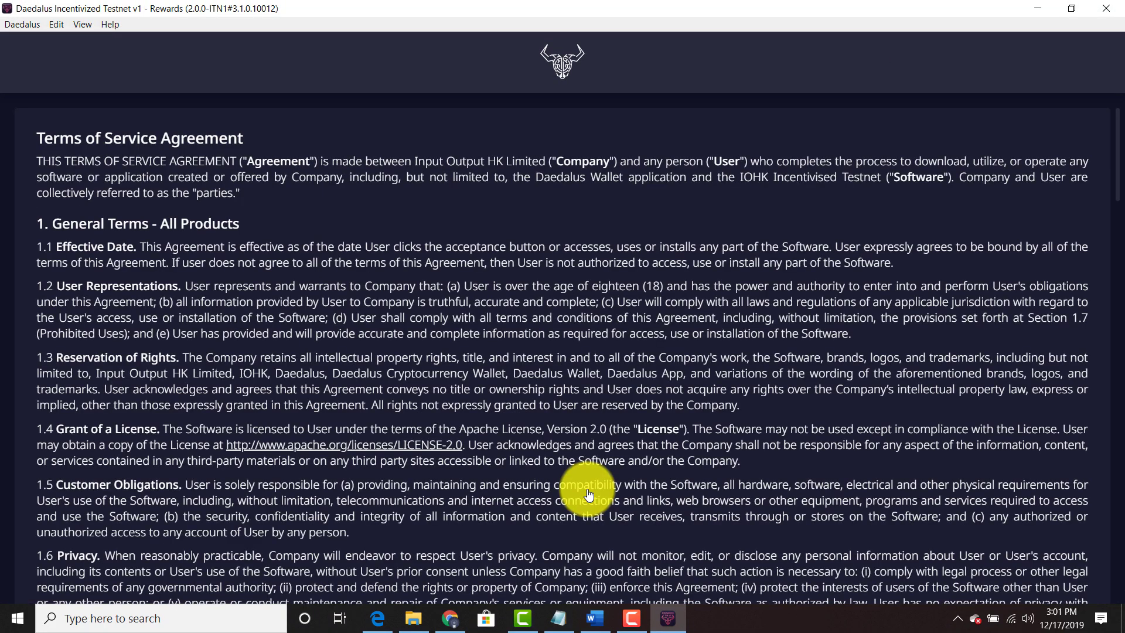
Step: Agree to the terms of service and acknowledge the testnet-only notice
{"action": "scroll", "coordinate": [588, 495], "scroll_direction": "down", "scroll_amount": 20}
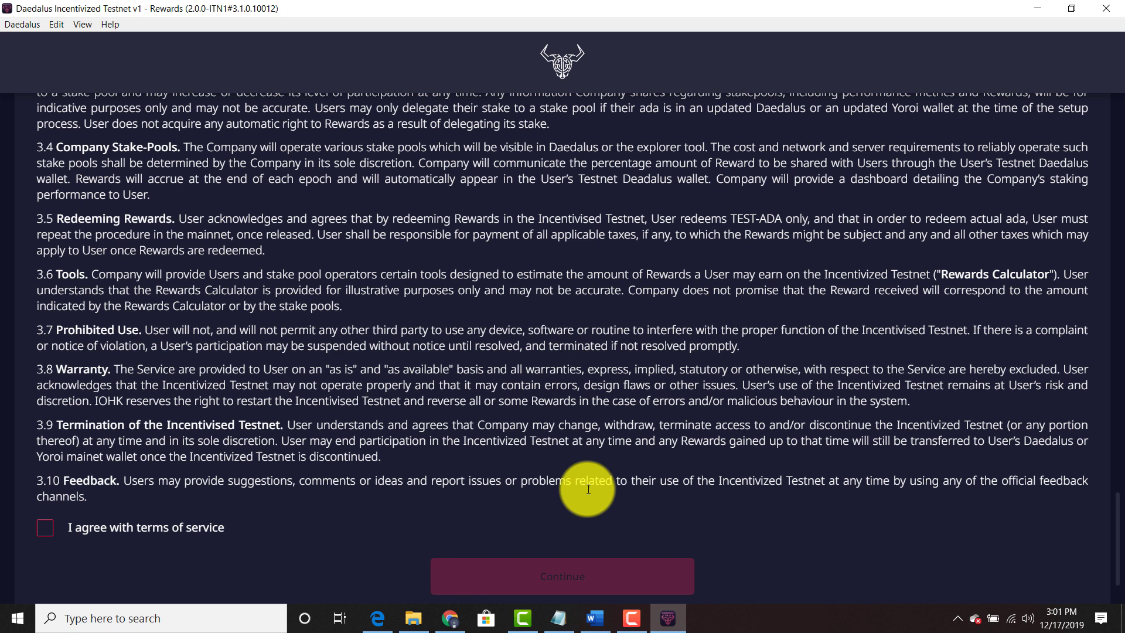
{"action": "scroll", "coordinate": [589, 489], "scroll_direction": "down", "scroll_amount": 1}
{"action": "left_click", "coordinate": [86, 508]}
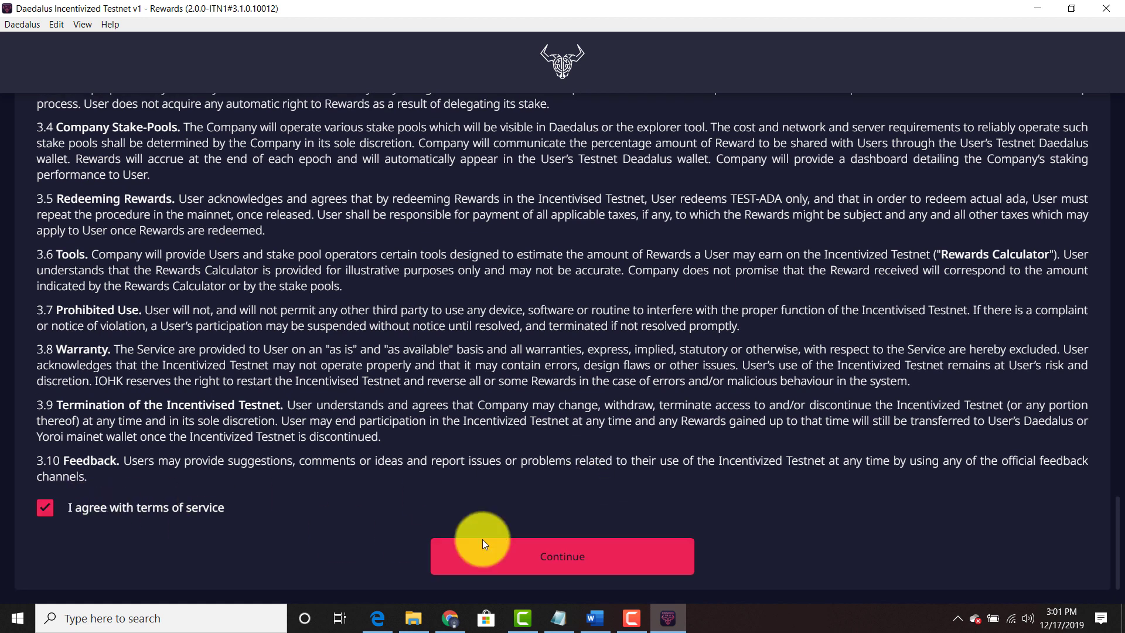
{"action": "left_click", "coordinate": [543, 564]}
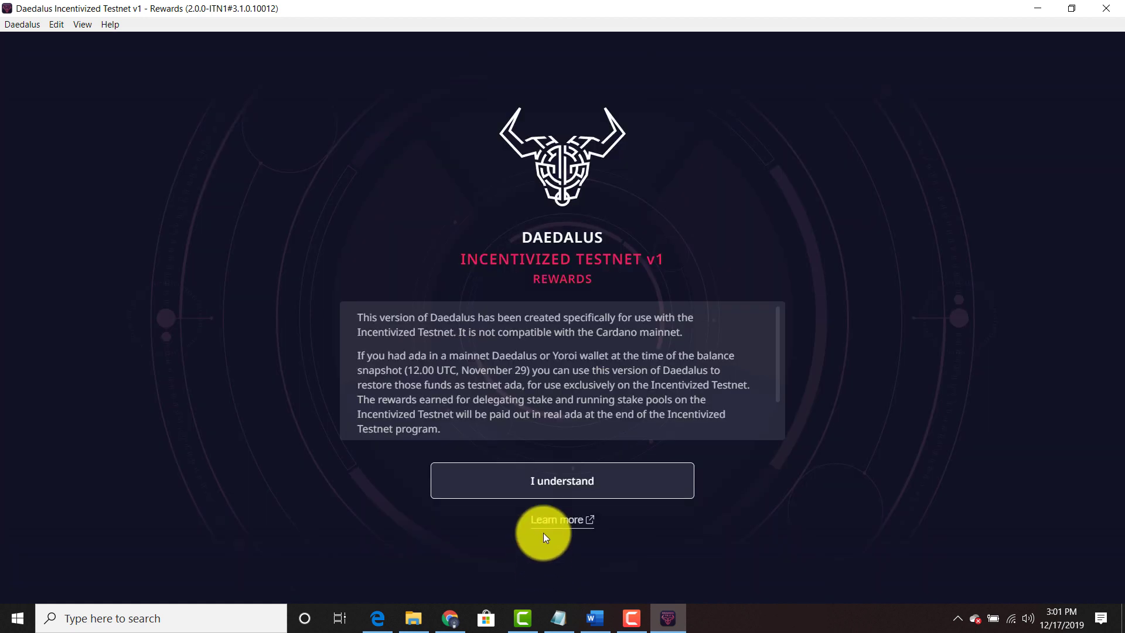
{"action": "left_click", "coordinate": [550, 473]}
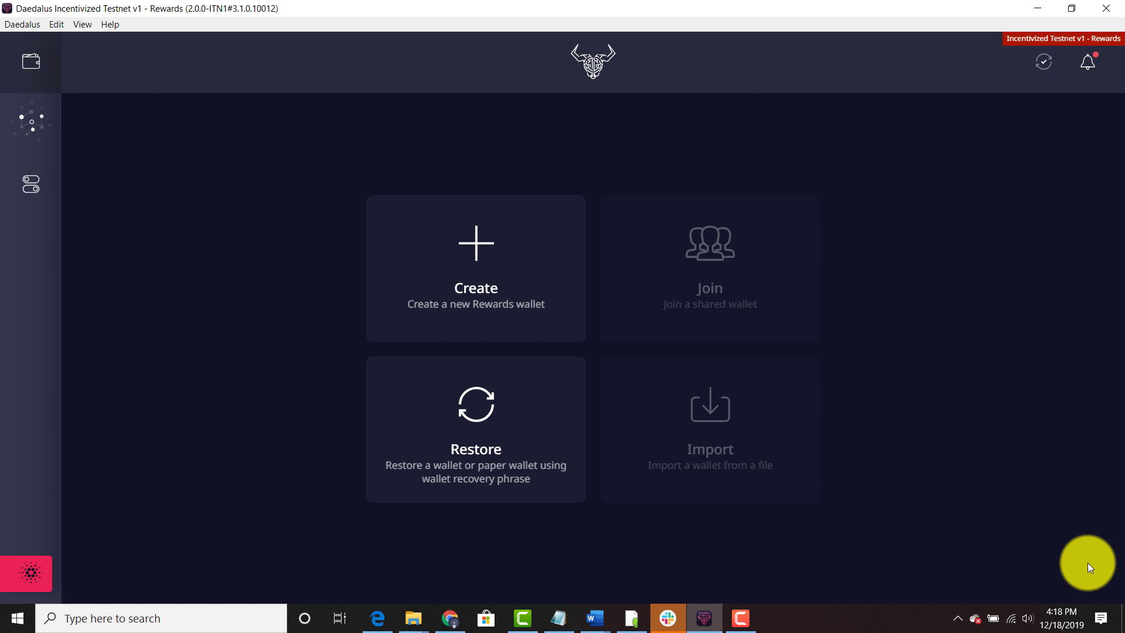
Step: Start a wallet restore and name the wallet 'Test Wallet'
{"action": "left_click", "coordinate": [507, 423]}
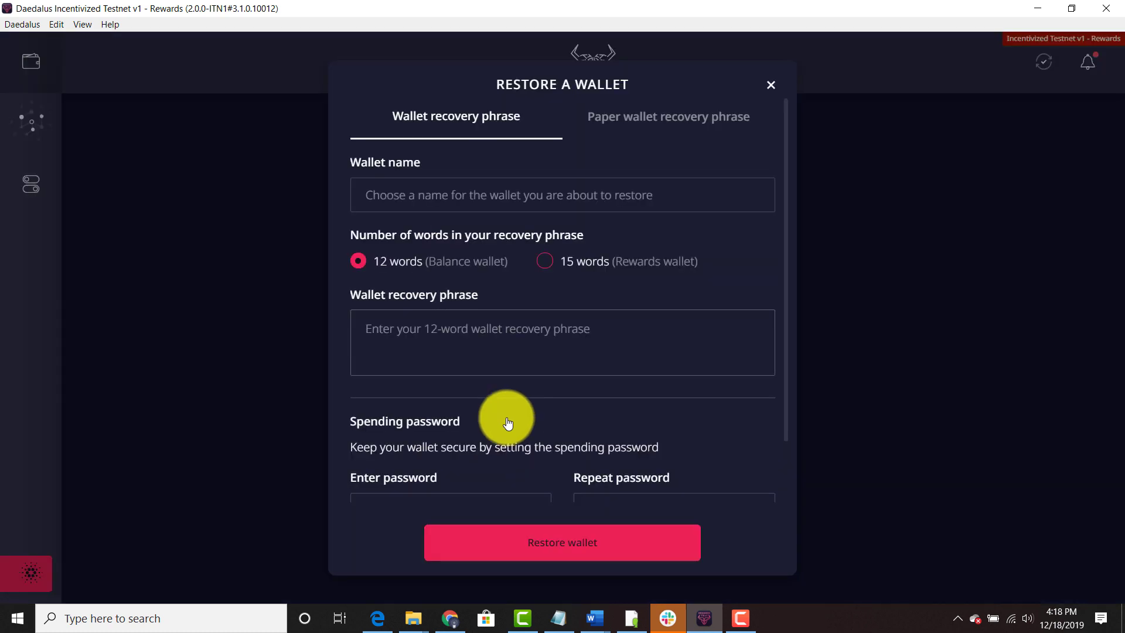
{"action": "left_click", "coordinate": [462, 185]}
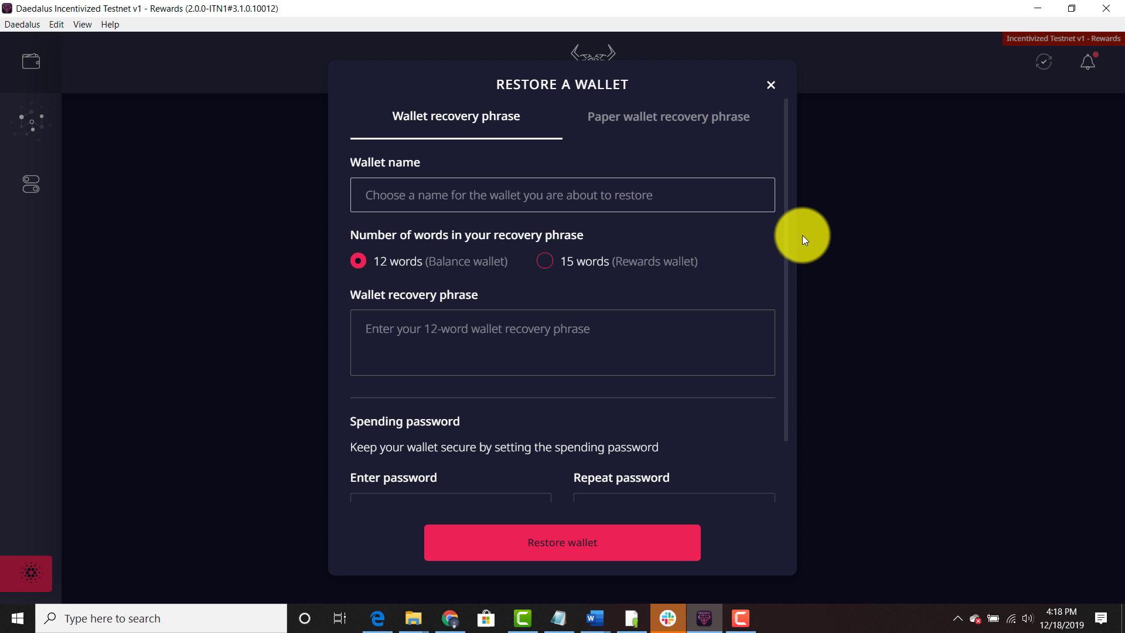
{"action": "type", "text": "Test Wallet"}
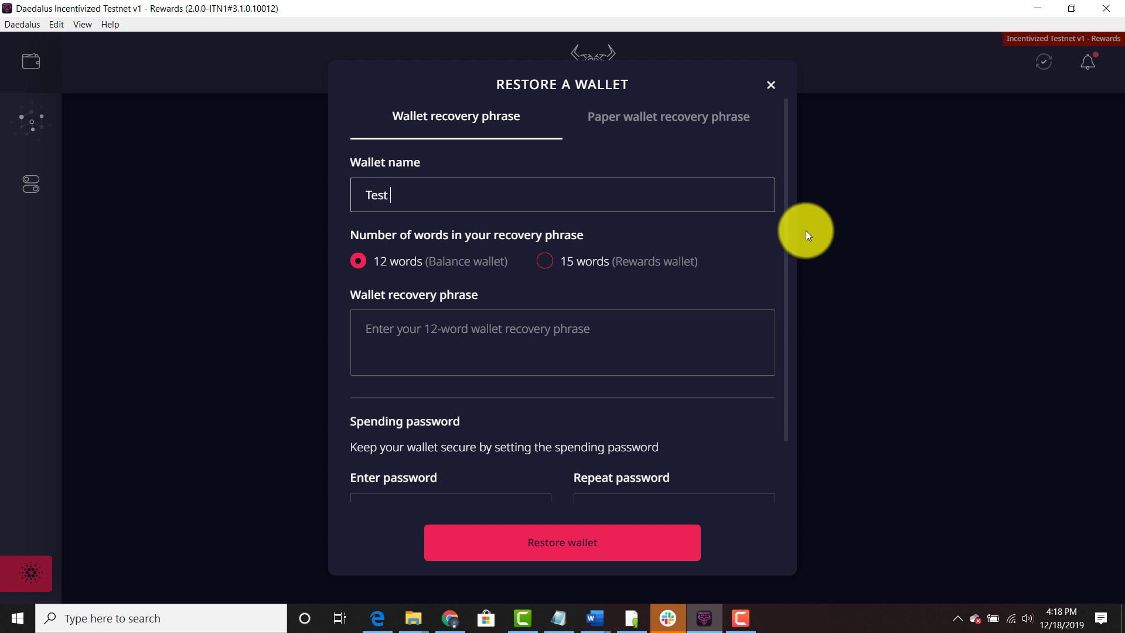
Step: Begin entering the recovery phrase, accepting the suggested recovery words
{"action": "left_click", "coordinate": [658, 329]}
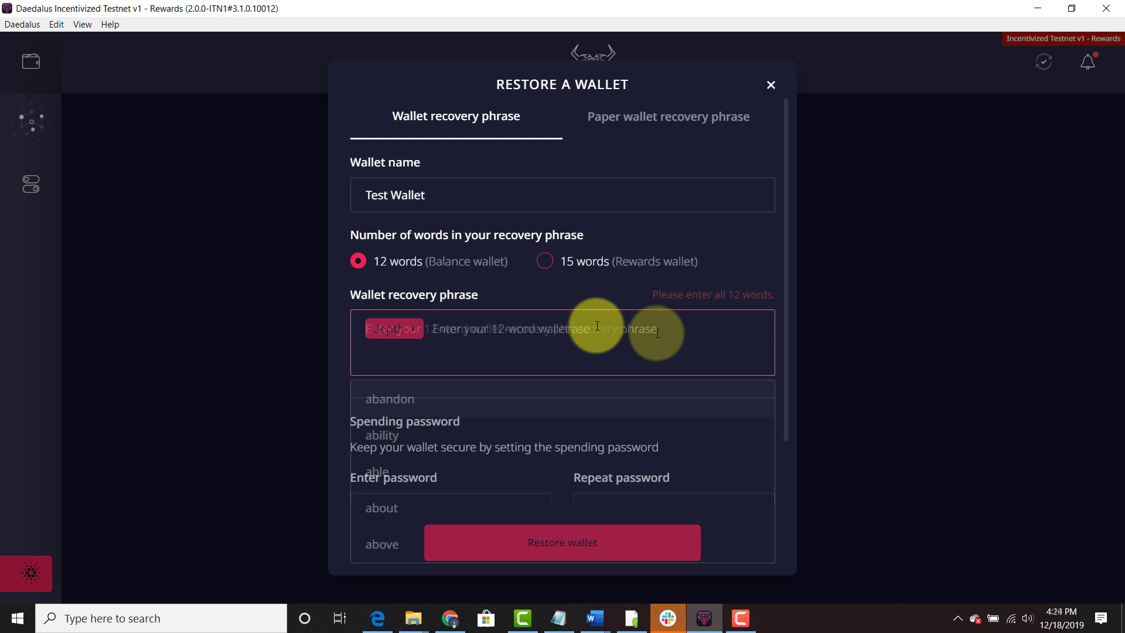
{"action": "type", "text": "fai"}
{"action": "key", "text": "Down"}
{"action": "key", "text": "Return"}
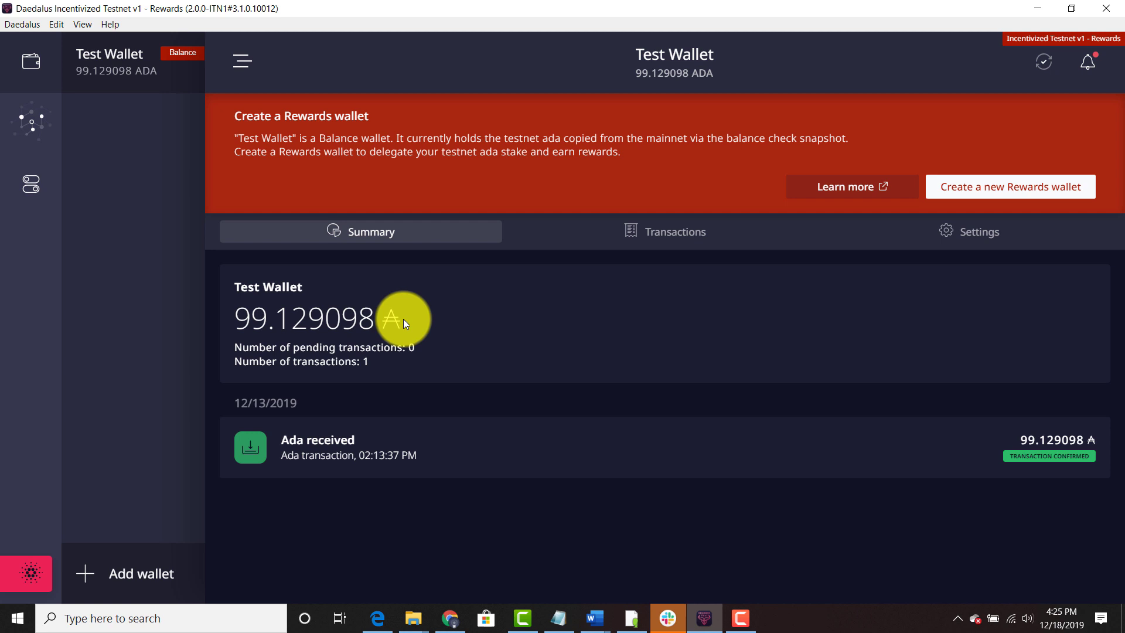
Step: Create a new Rewards wallet named 'Testnet Rewards Wallet' with a spending password
{"action": "left_click", "coordinate": [1061, 201]}
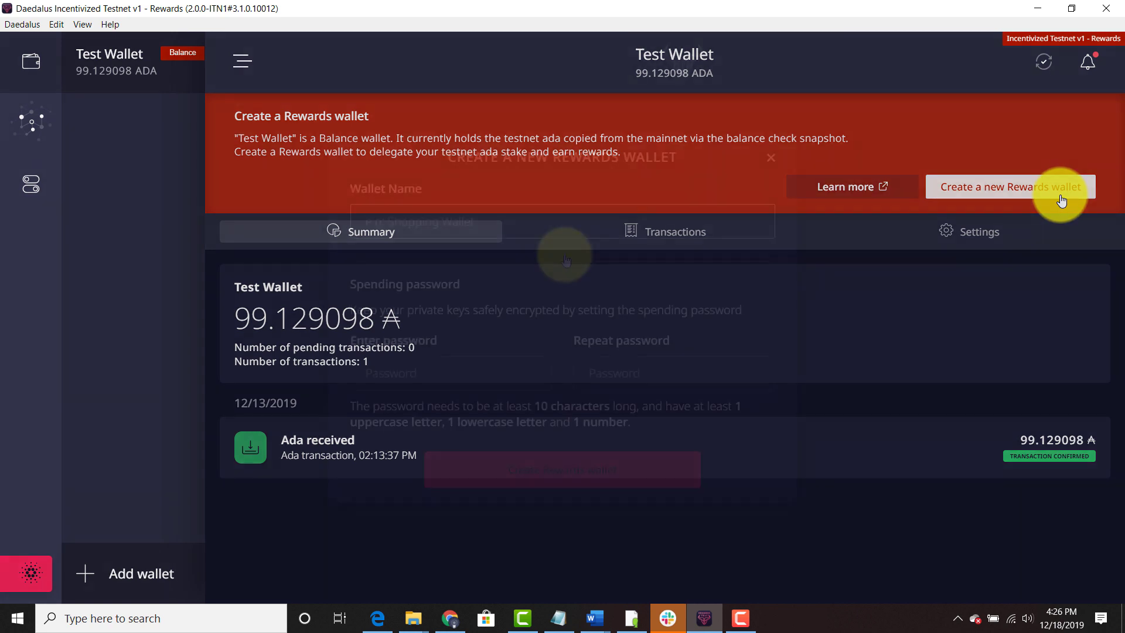
{"action": "left_click", "coordinate": [571, 233]}
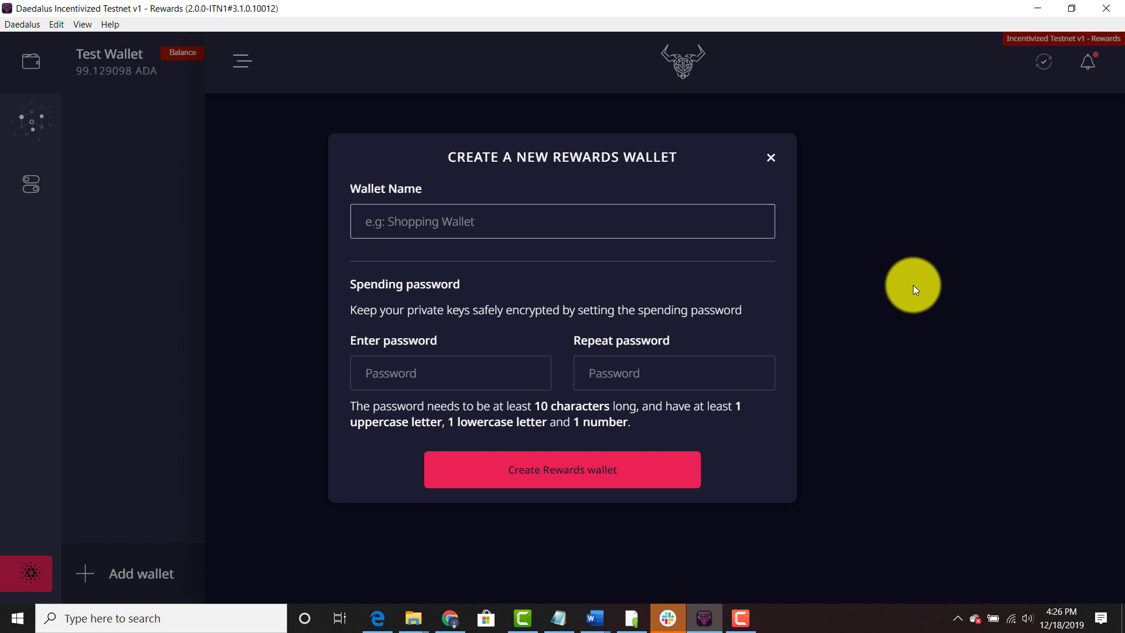
{"action": "type", "text": "Test"}
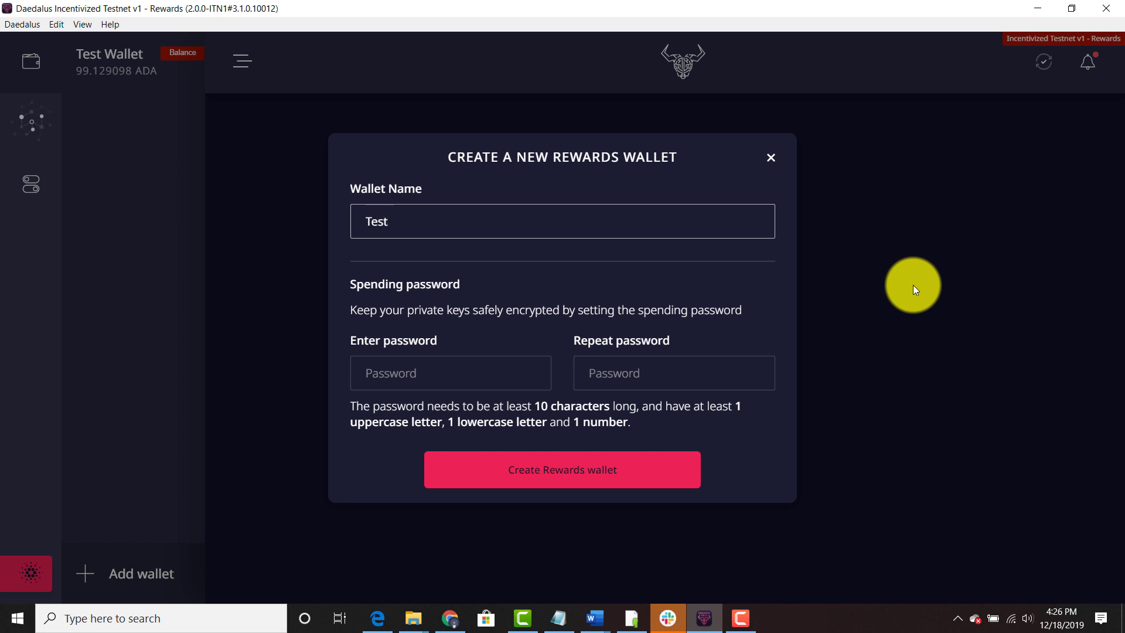
{"action": "type", "text": "net Rewards Wallet"}
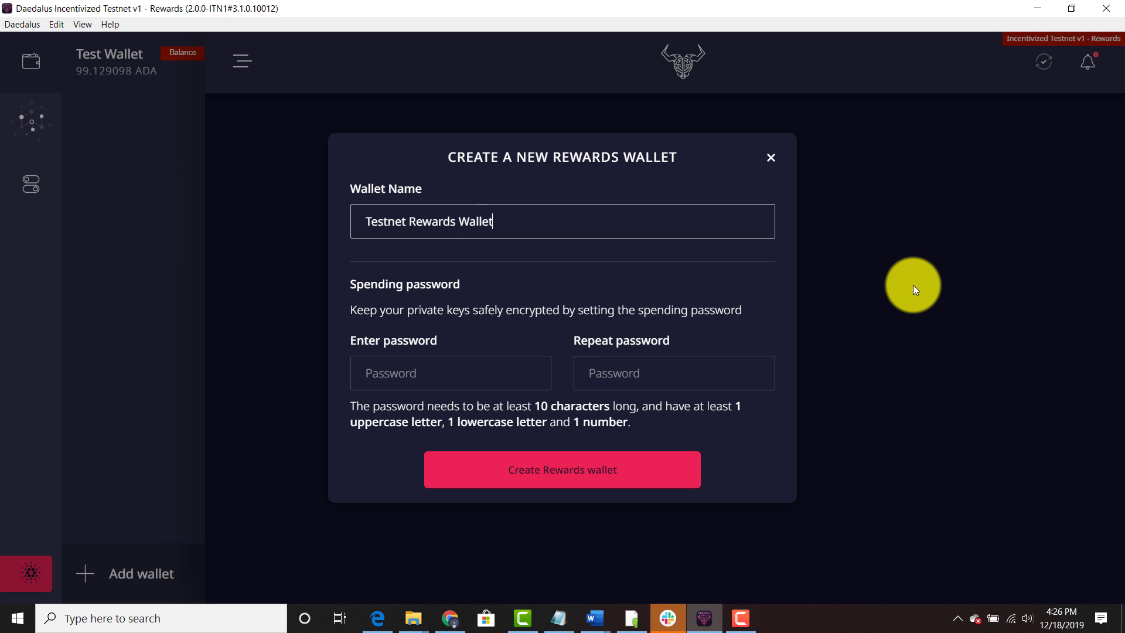
{"action": "key", "text": "Tab"}
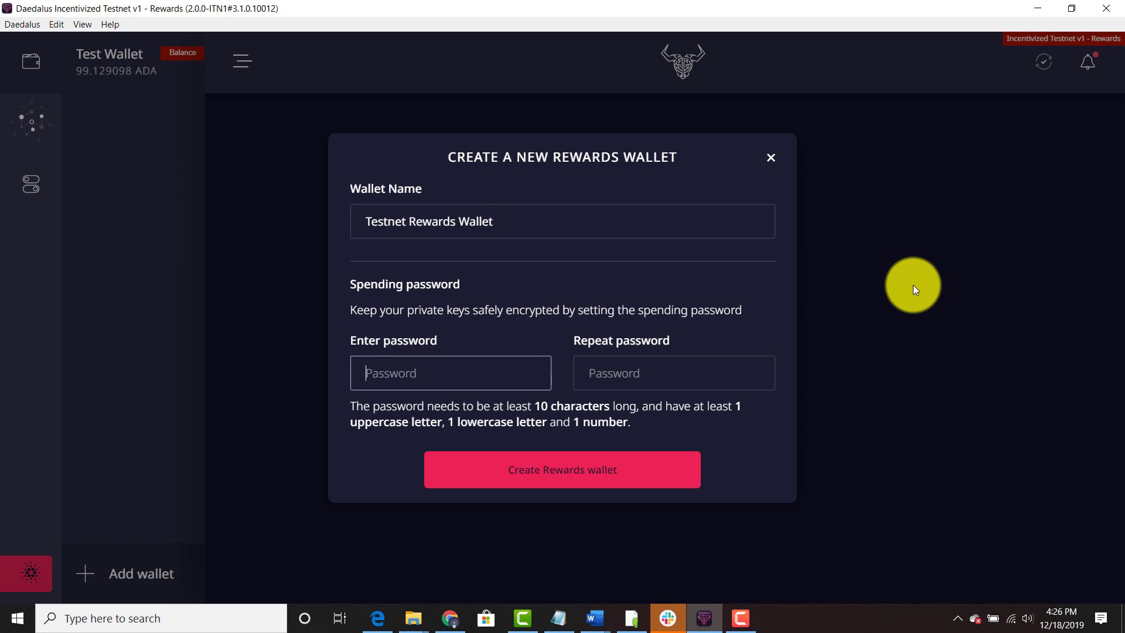
{"action": "left_click", "coordinate": [502, 472]}
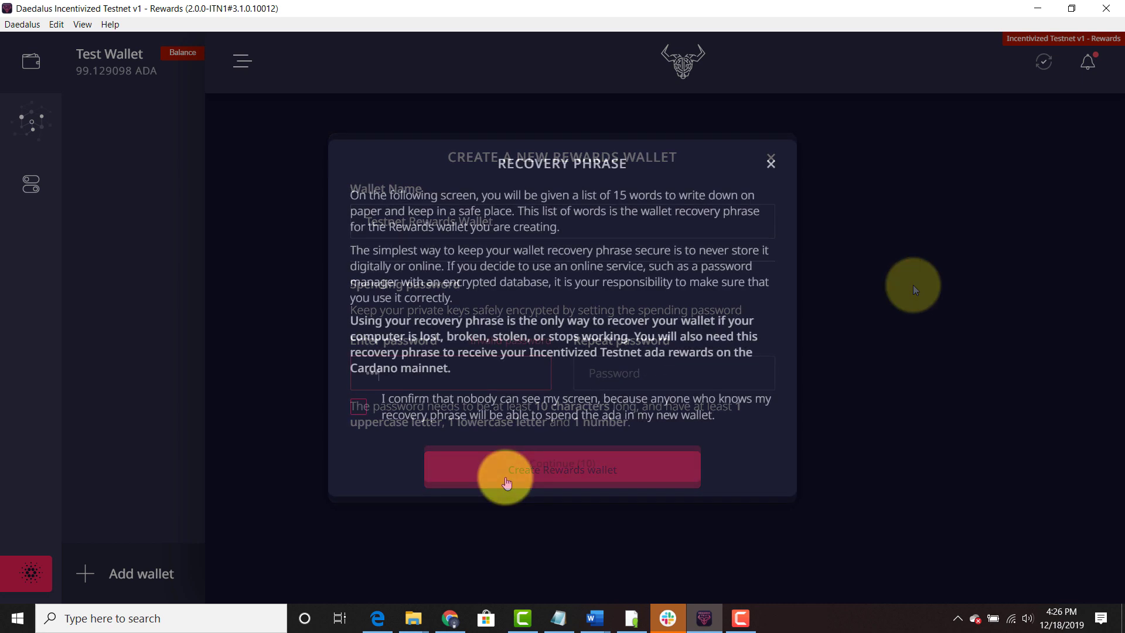
Step: Confirm nobody can see the screen and acknowledge the recovery phrase statements
{"action": "left_click", "coordinate": [359, 408]}
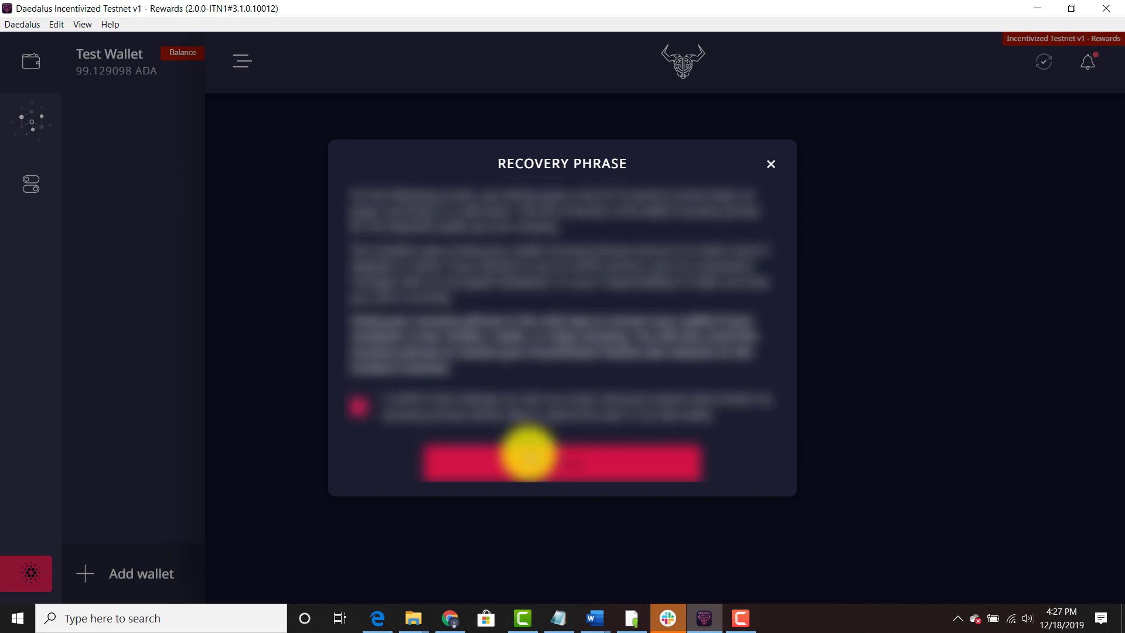
{"action": "left_click", "coordinate": [528, 453]}
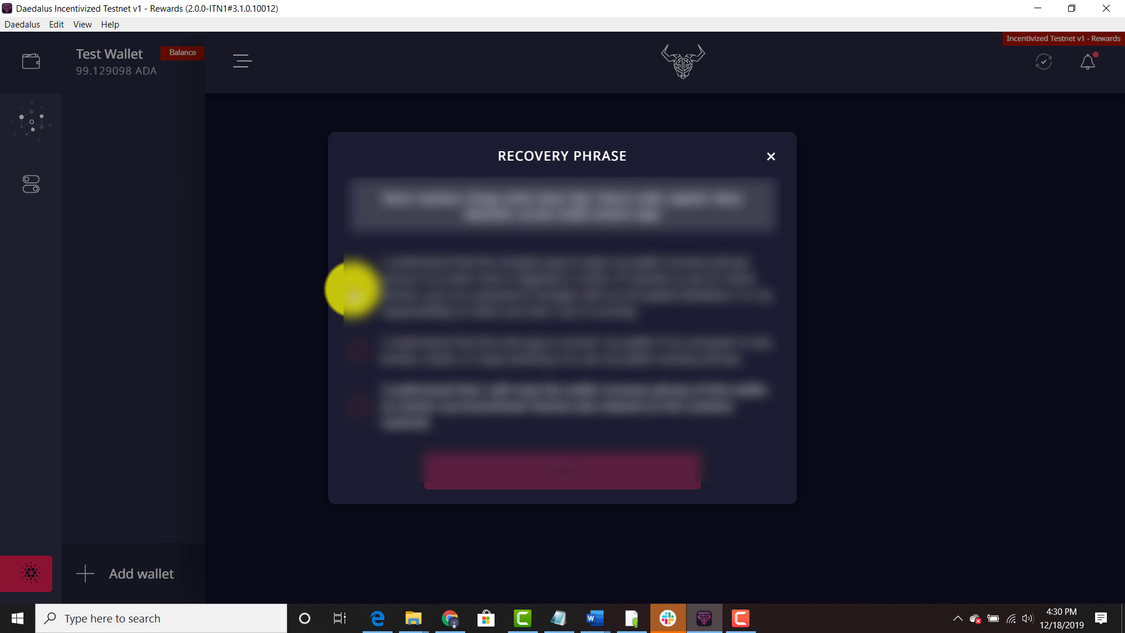
{"action": "left_click", "coordinate": [357, 287]}
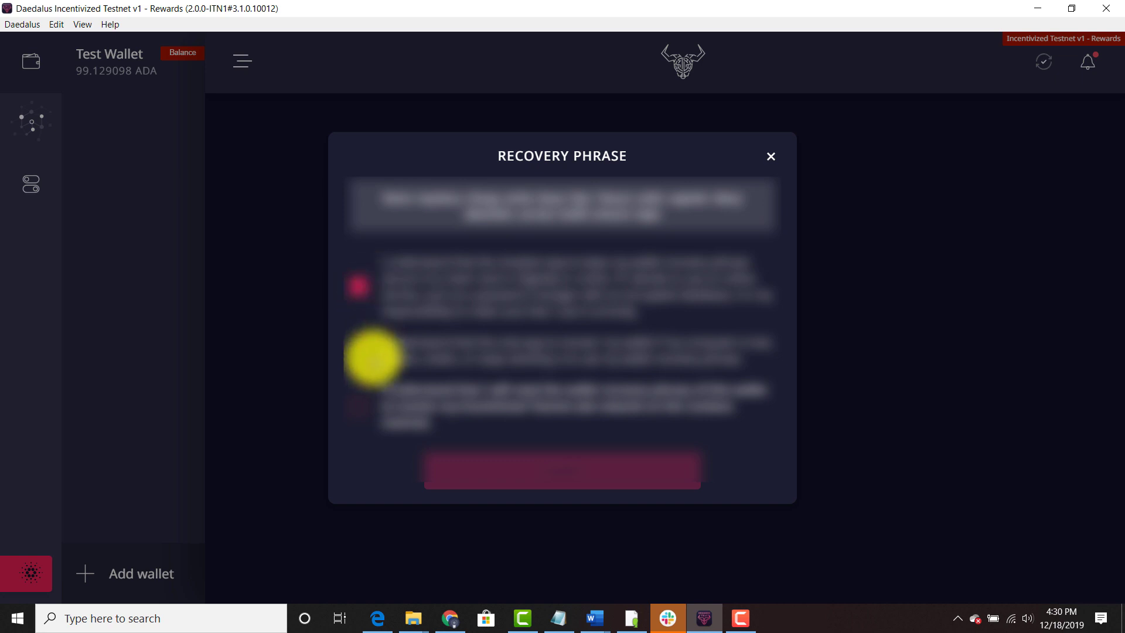
{"action": "left_click", "coordinate": [358, 350]}
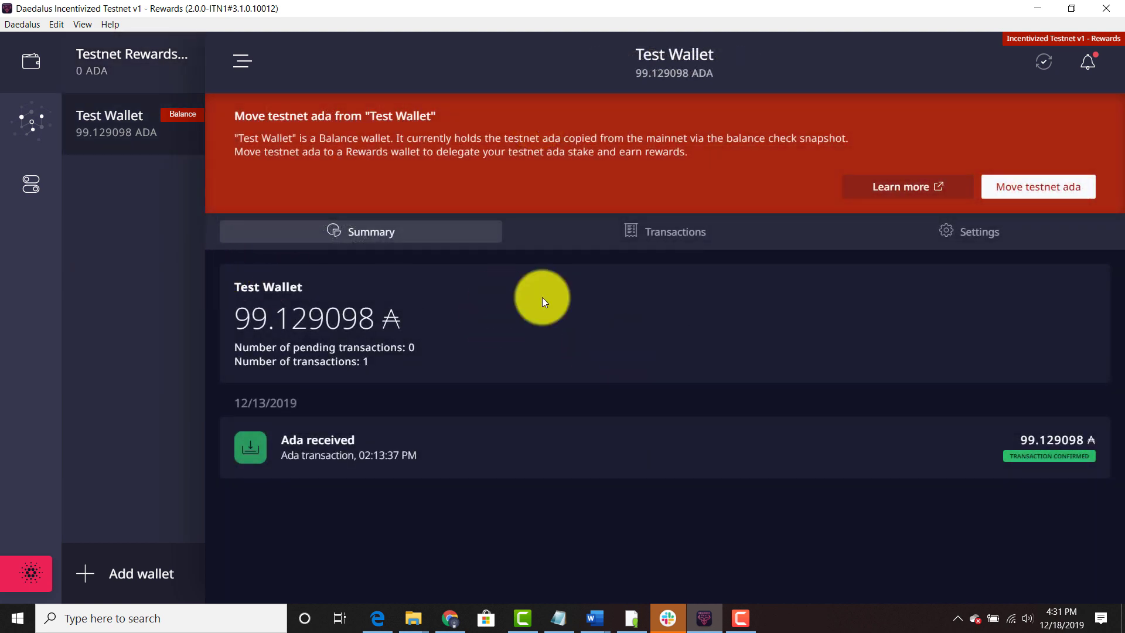
Step: Move Test Wallet's 99.129098 ADA into Testnet Rewards Wallet and compare both balances
{"action": "left_click", "coordinate": [1060, 197]}
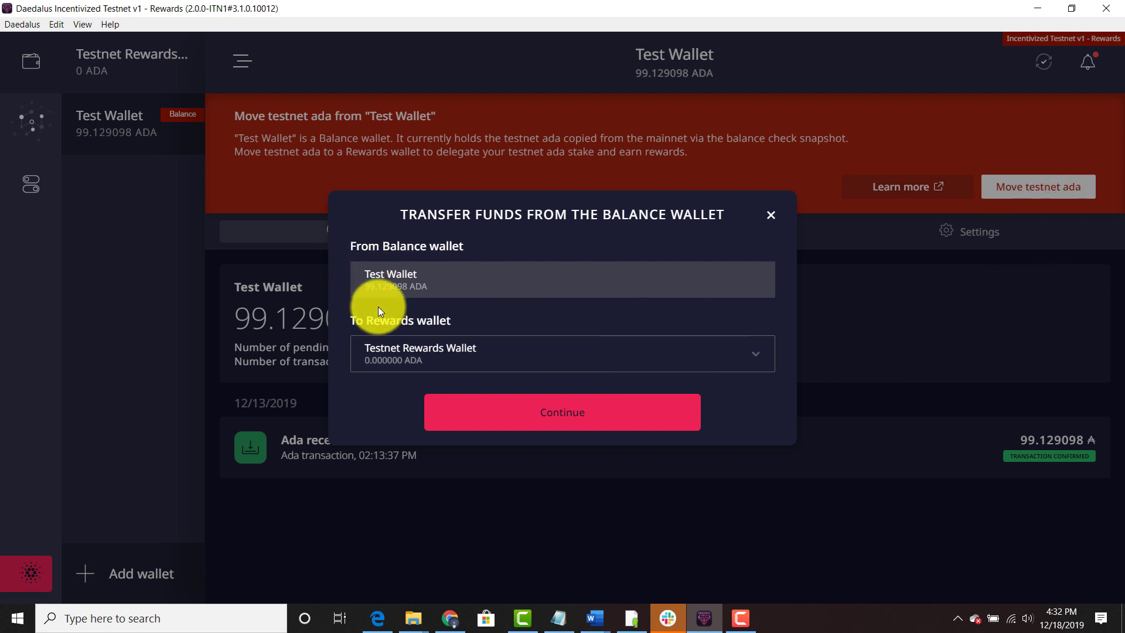
{"action": "left_click", "coordinate": [541, 432]}
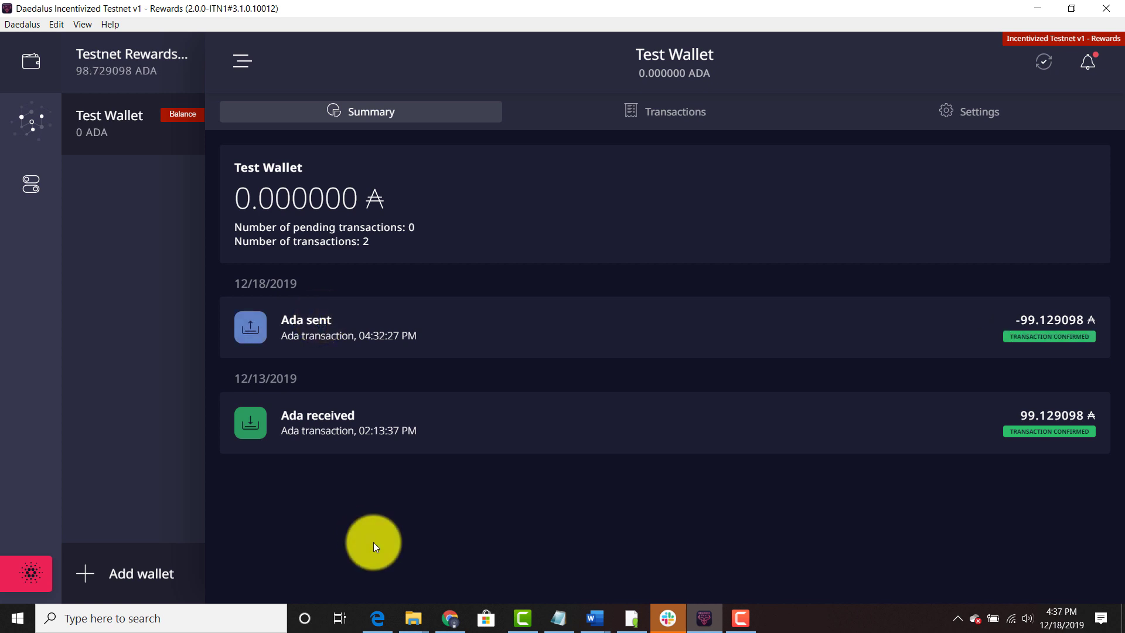
{"action": "left_click", "coordinate": [153, 67]}
{"action": "left_click", "coordinate": [147, 131]}
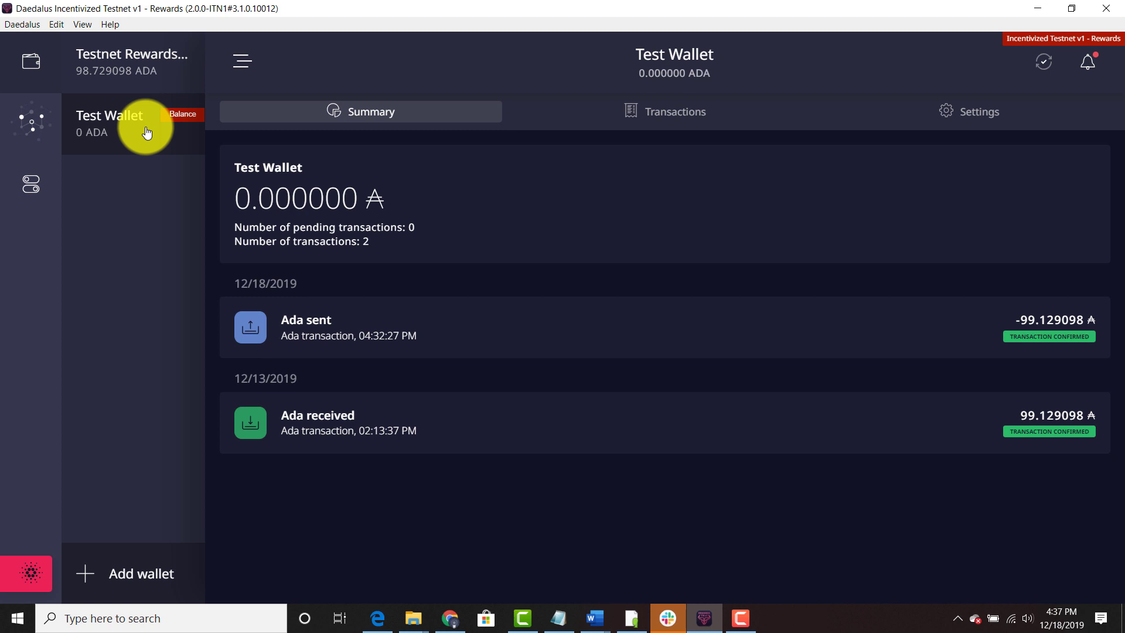
{"action": "left_click", "coordinate": [135, 73]}
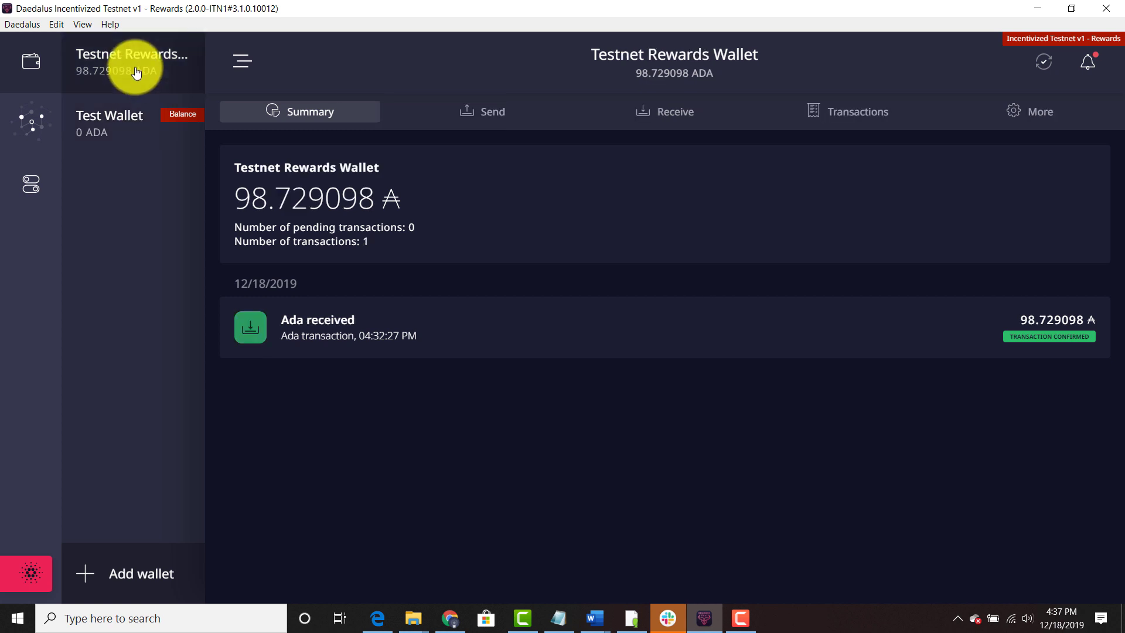
{"action": "left_click", "coordinate": [134, 126]}
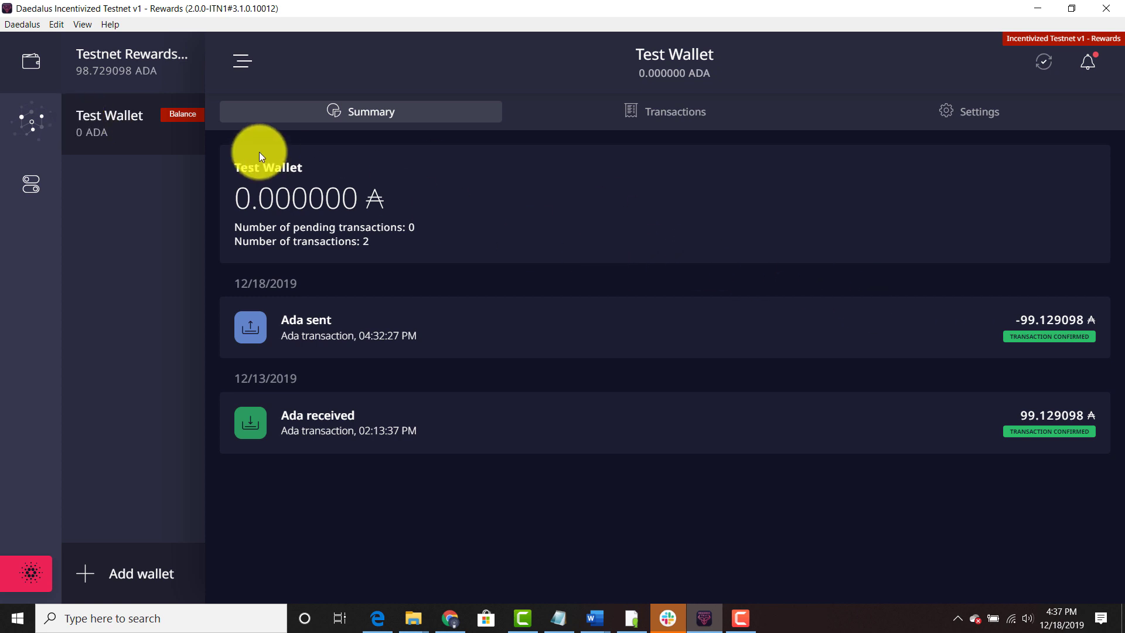
Step: Start delegating Testnet Rewards Wallet's stake from the delegation center
{"action": "left_click", "coordinate": [42, 122]}
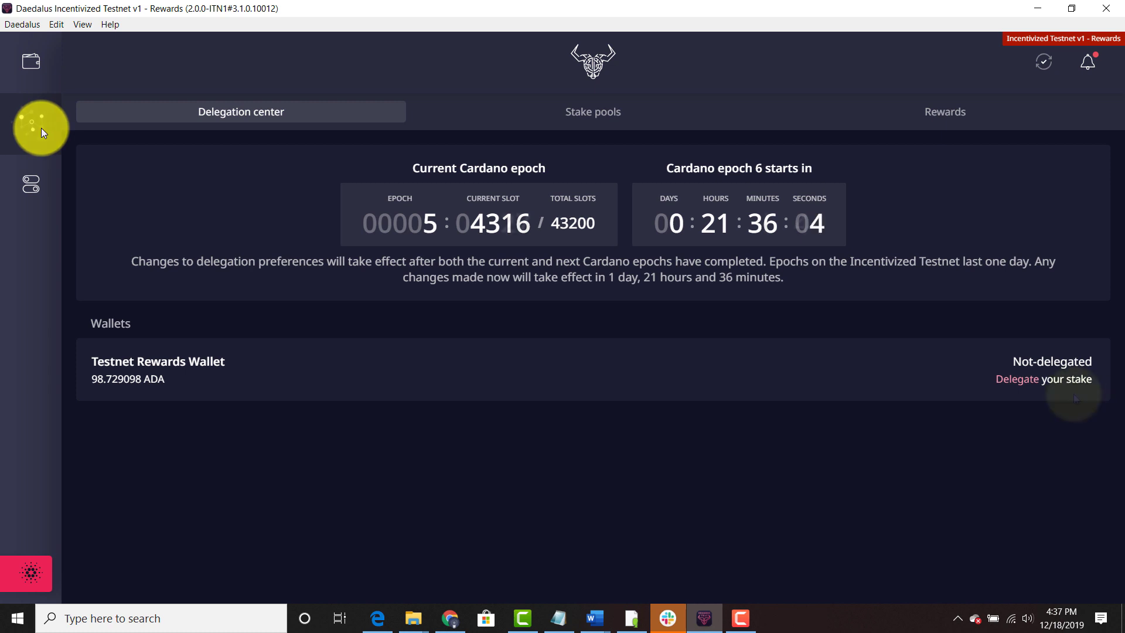
{"action": "left_click", "coordinate": [1017, 381]}
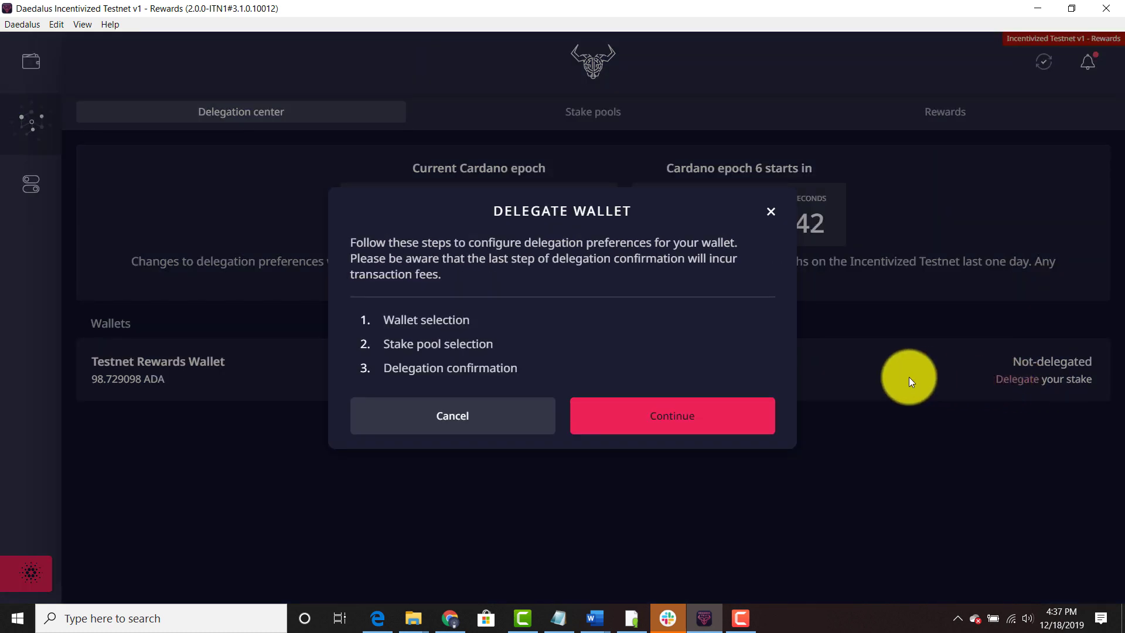
{"action": "left_click", "coordinate": [710, 419]}
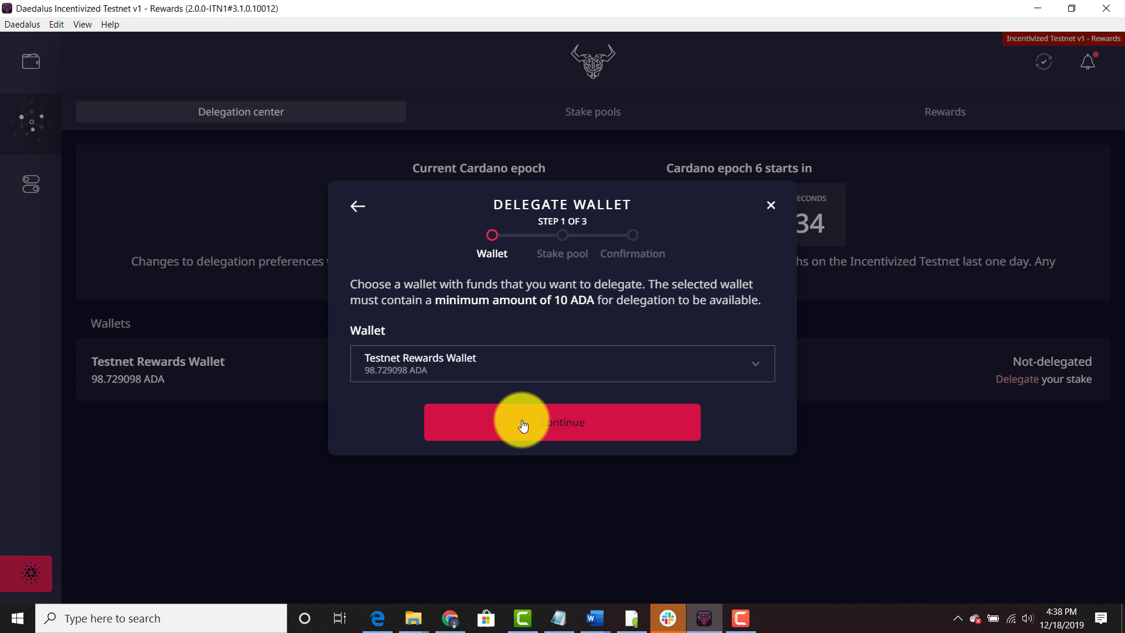
{"action": "left_click", "coordinate": [557, 425]}
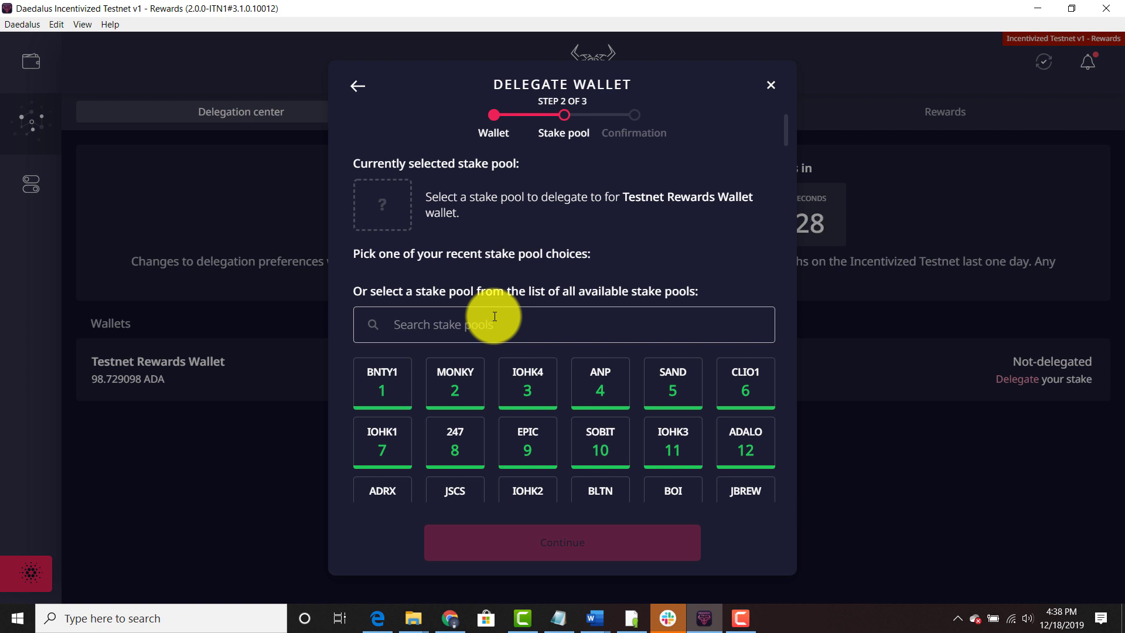
Step: Search pools for 'scar', select the SCAR pool and continue to confirmation
{"action": "type", "text": "w"}
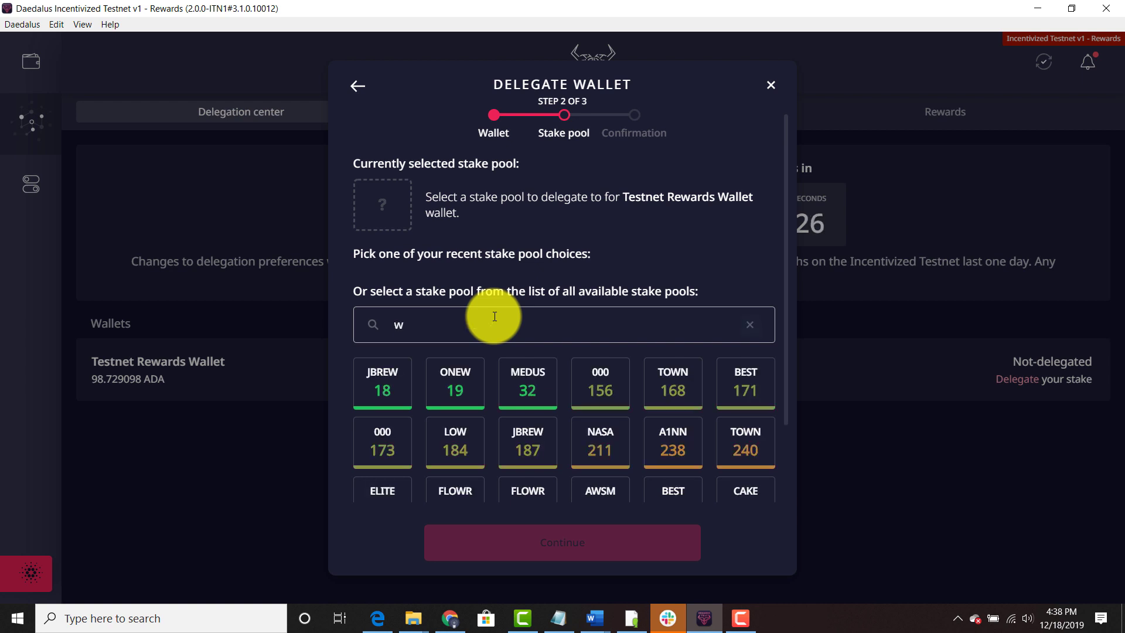
{"action": "key", "text": "BackSpace"}
{"action": "type", "text": "scar"}
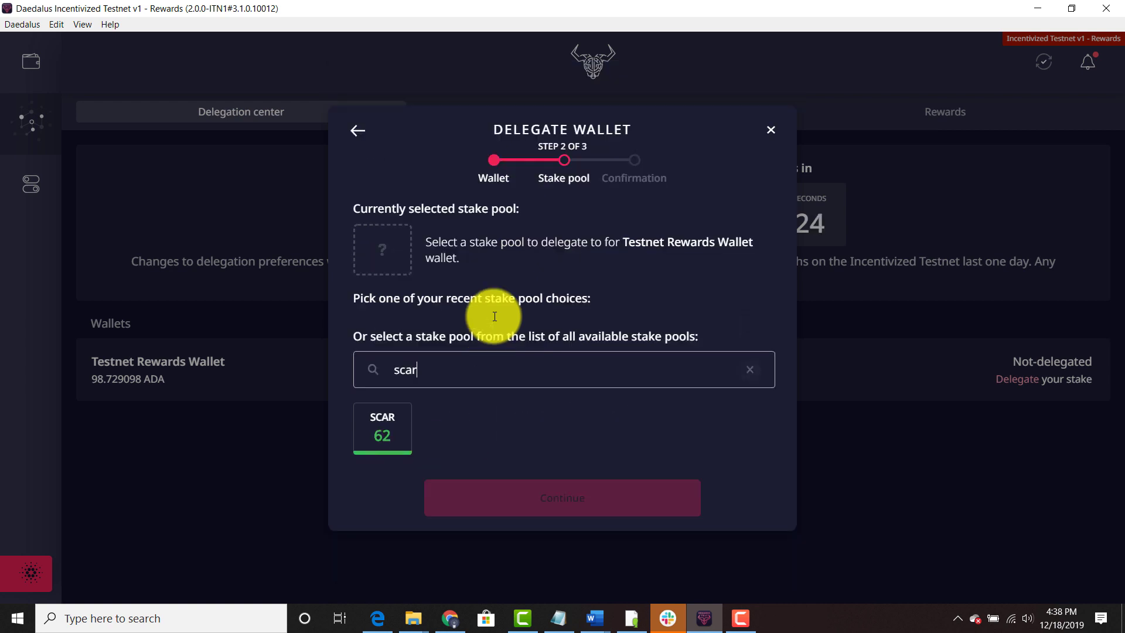
{"action": "mouse_move", "coordinate": [391, 442]}
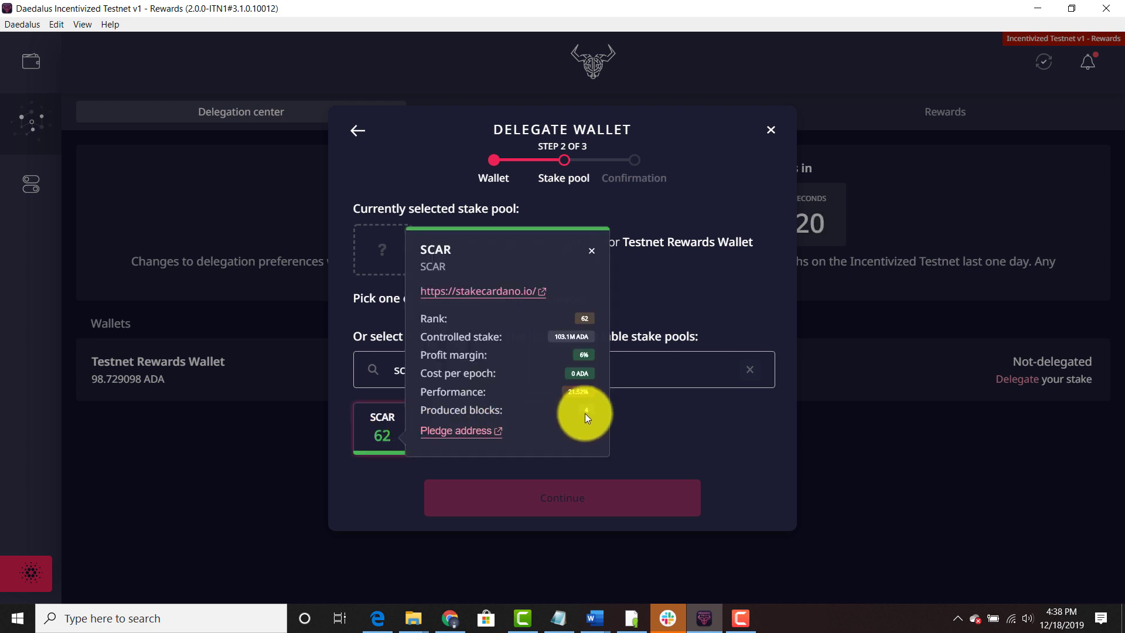
{"action": "left_click", "coordinate": [376, 439]}
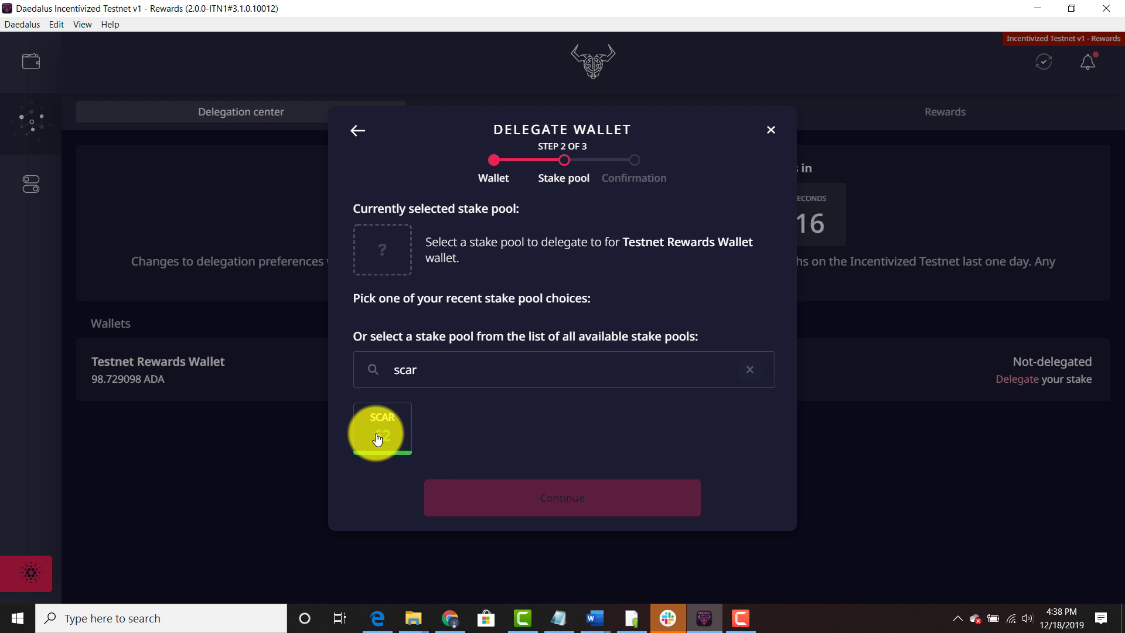
{"action": "left_click", "coordinate": [377, 439]}
{"action": "left_click", "coordinate": [377, 440]}
{"action": "left_click", "coordinate": [377, 439]}
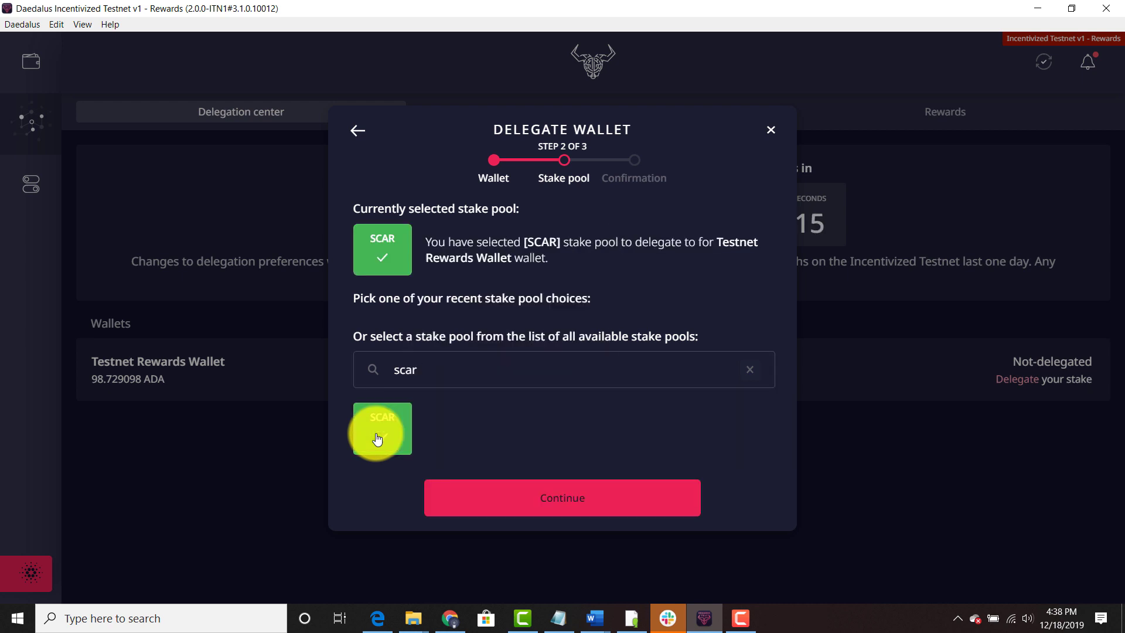
{"action": "left_click", "coordinate": [573, 497]}
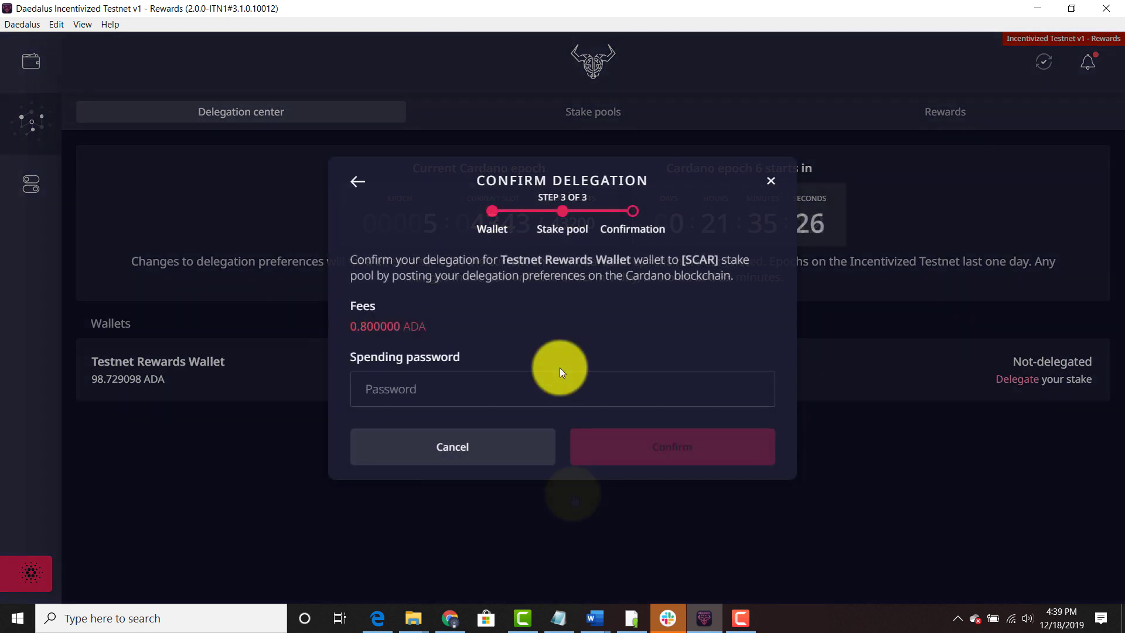
Step: Paste the spending password and confirm delegation to SCAR for the 0.8 ADA fee
{"action": "left_click", "coordinate": [543, 389]}
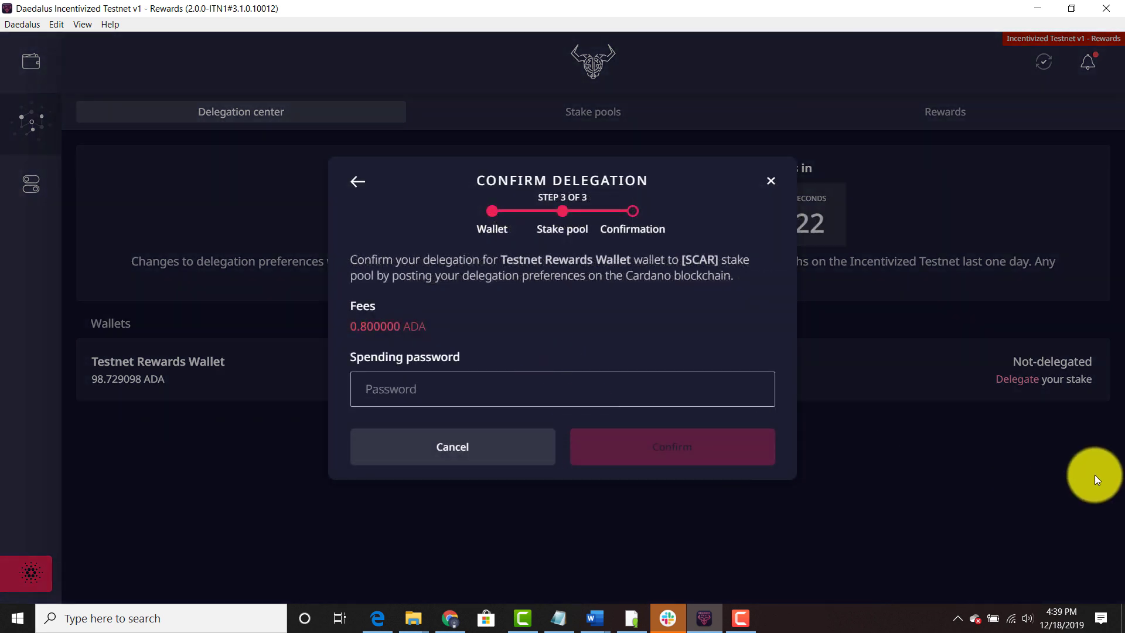
{"action": "key", "text": "ctrl+v"}
{"action": "left_click", "coordinate": [686, 458]}
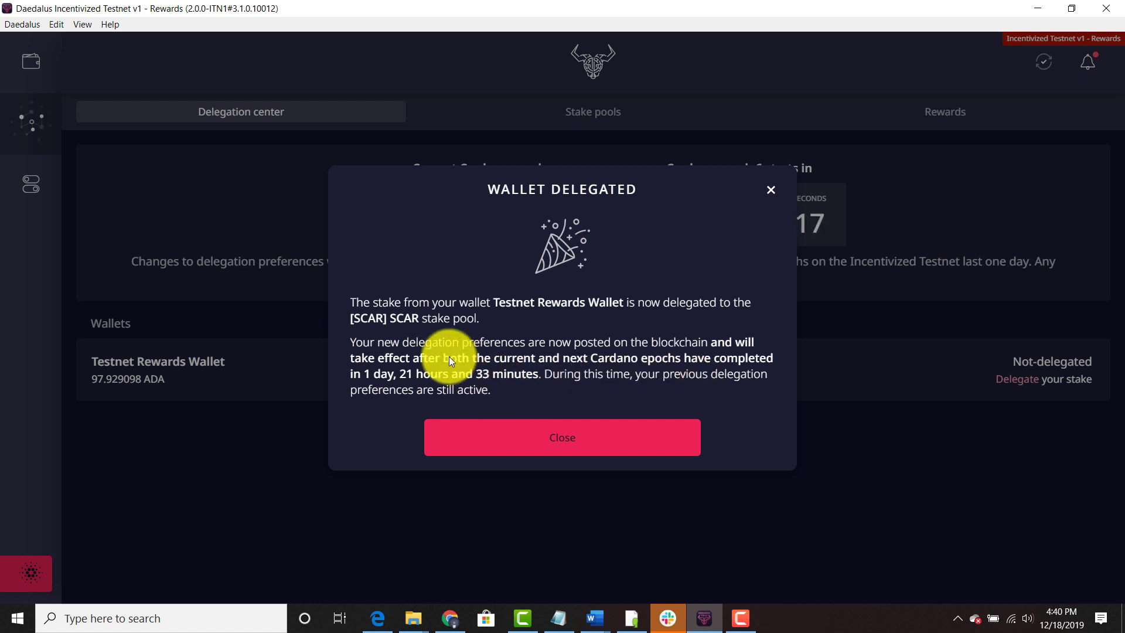
Step: Dismiss the success message and search stake pools for 'scar' to view SCAR's details
{"action": "left_click", "coordinate": [562, 440]}
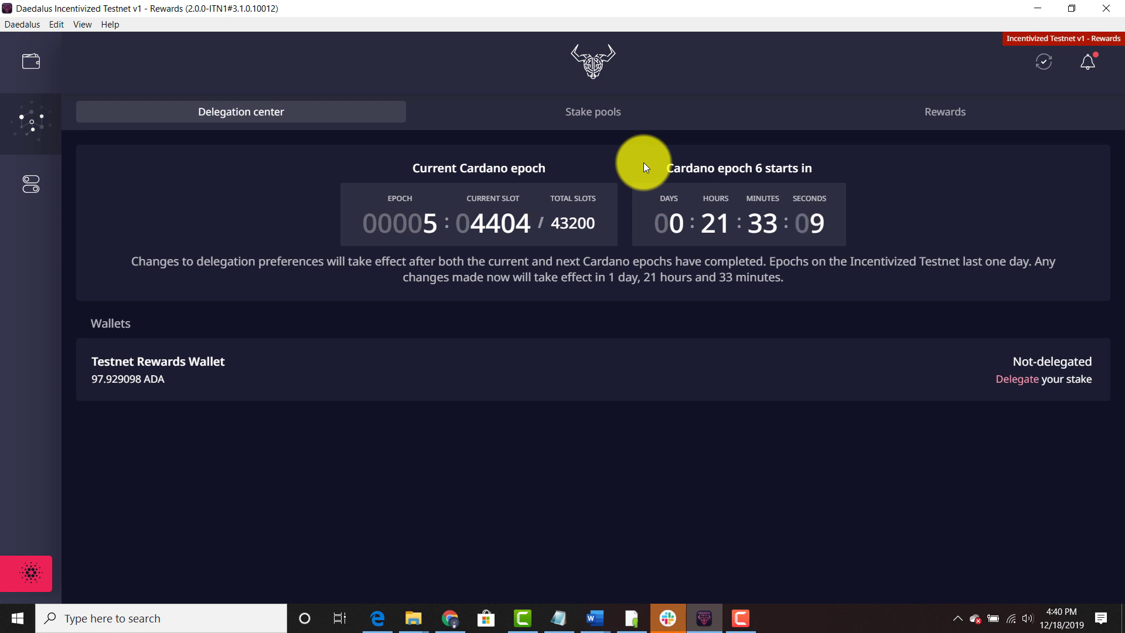
{"action": "left_click", "coordinate": [607, 126]}
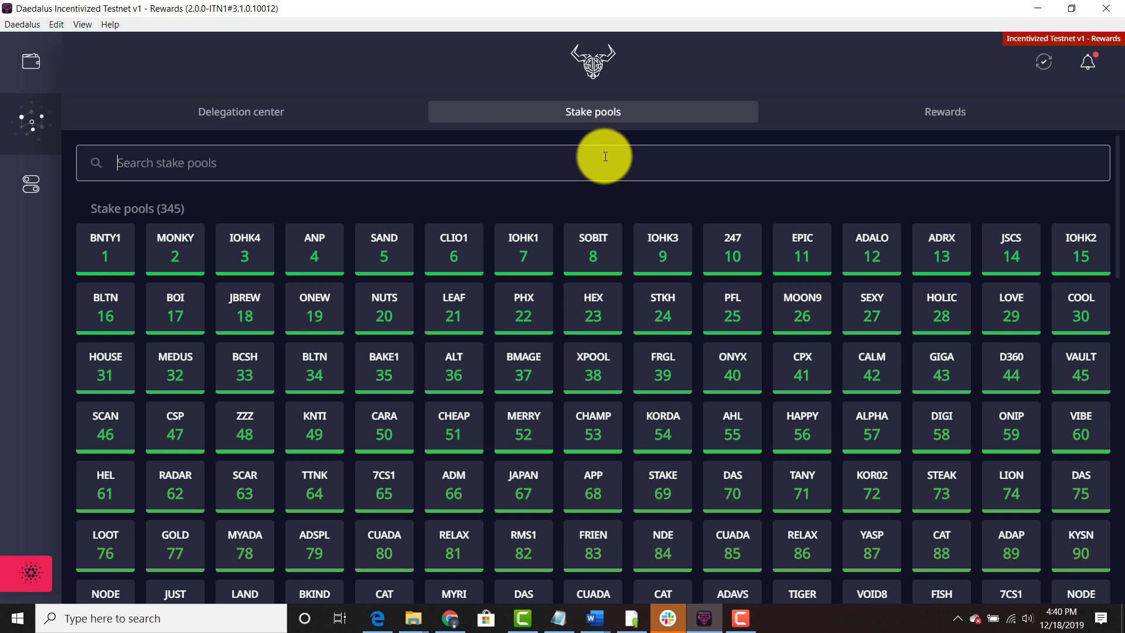
{"action": "type", "text": "scar"}
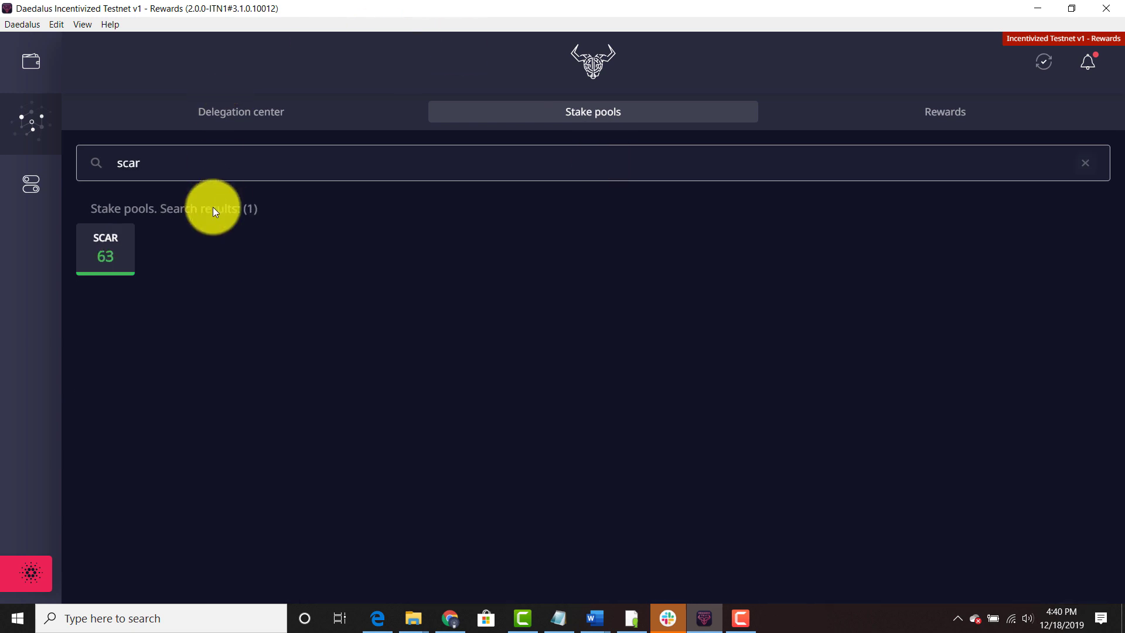
{"action": "left_click", "coordinate": [120, 258]}
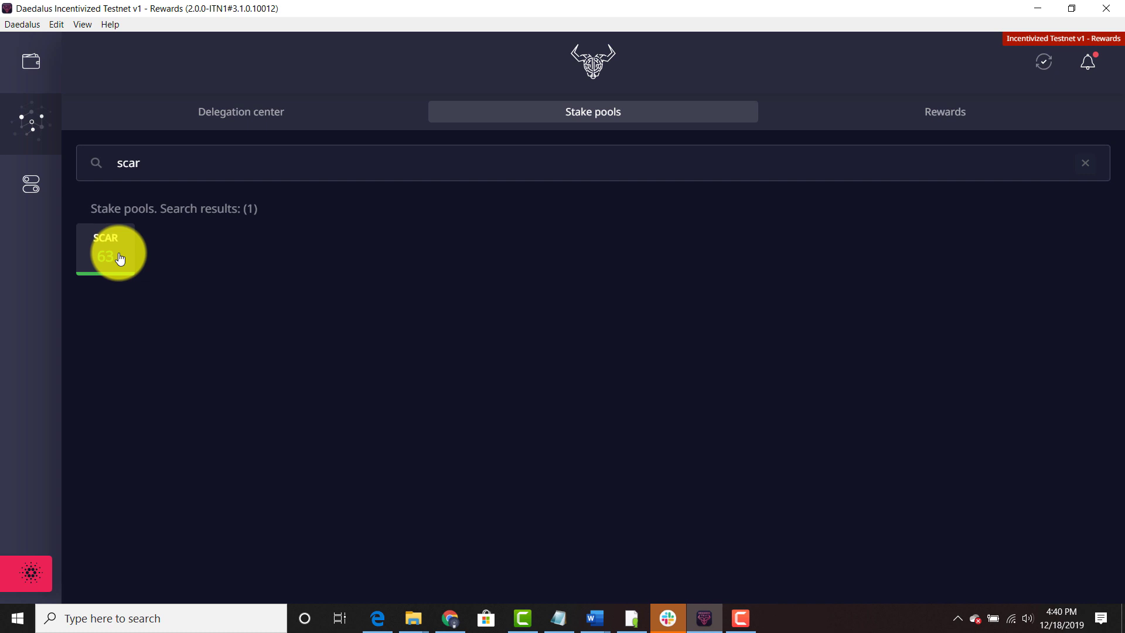
{"action": "left_click", "coordinate": [121, 258]}
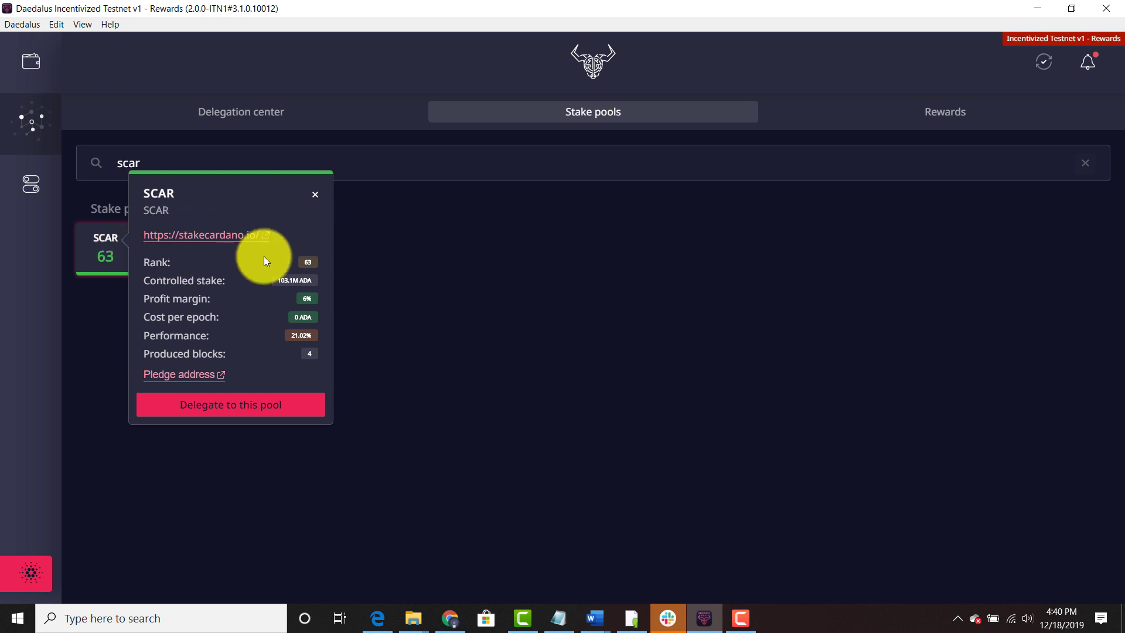
{"action": "left_click", "coordinate": [939, 113]}
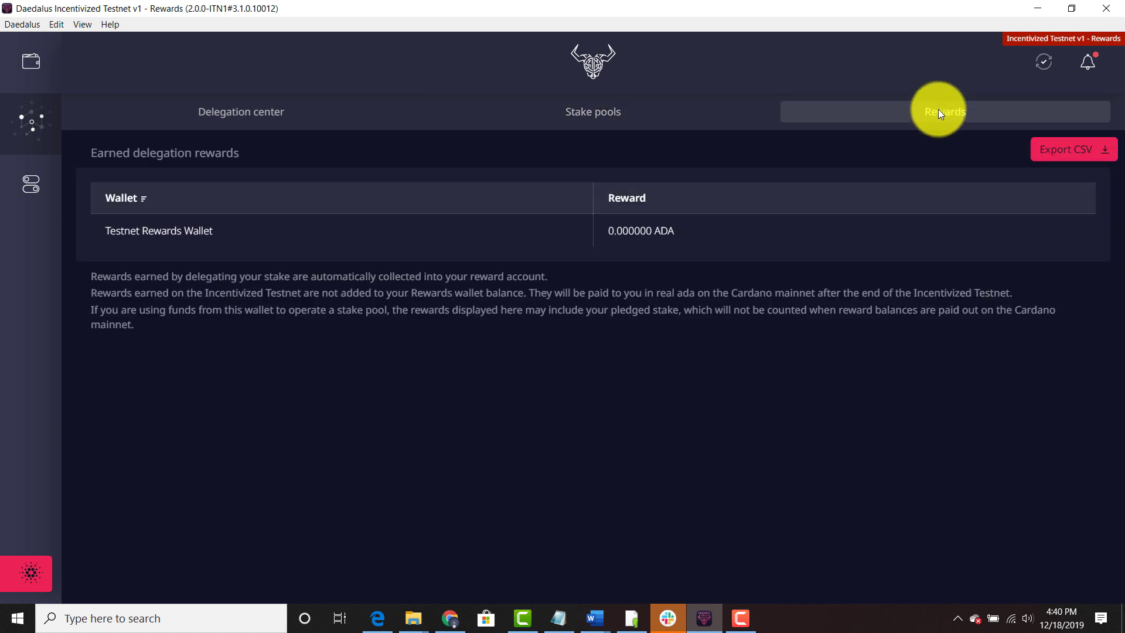
{"action": "left_click_drag", "start_coordinate": [111, 230], "coordinate": [207, 229]}
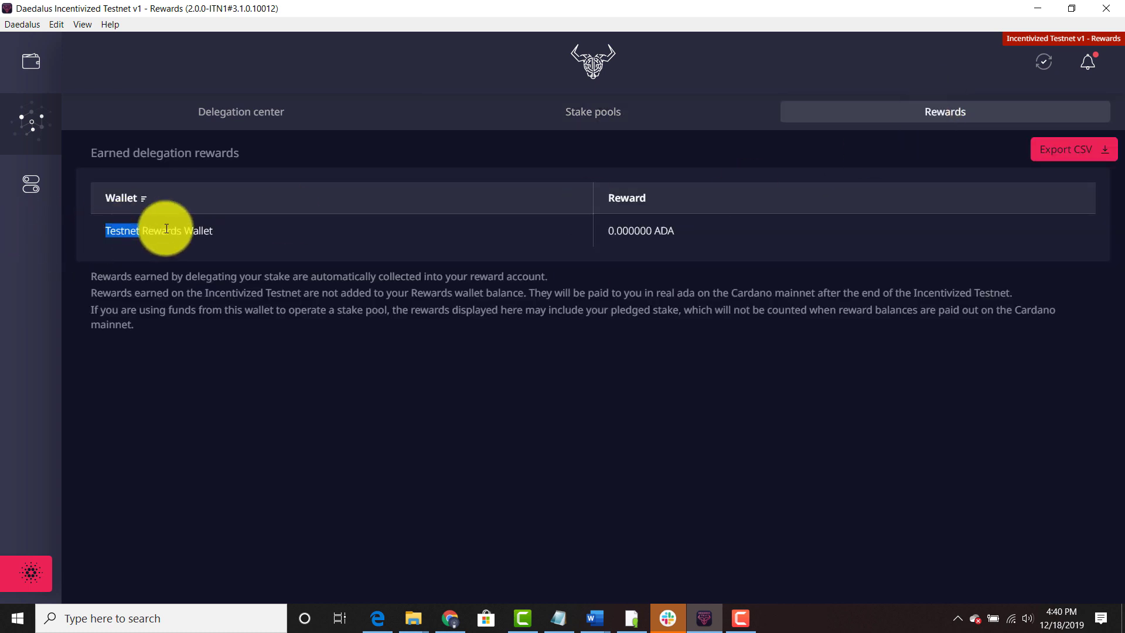
{"action": "left_click", "coordinate": [249, 231]}
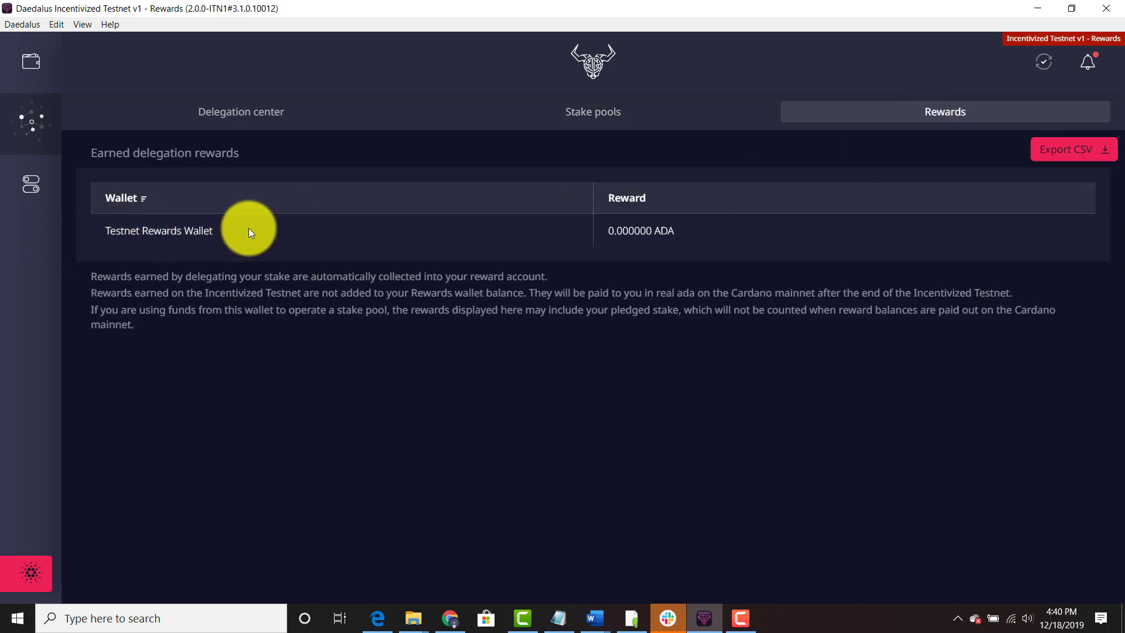
{"action": "triple_click", "coordinate": [694, 234]}
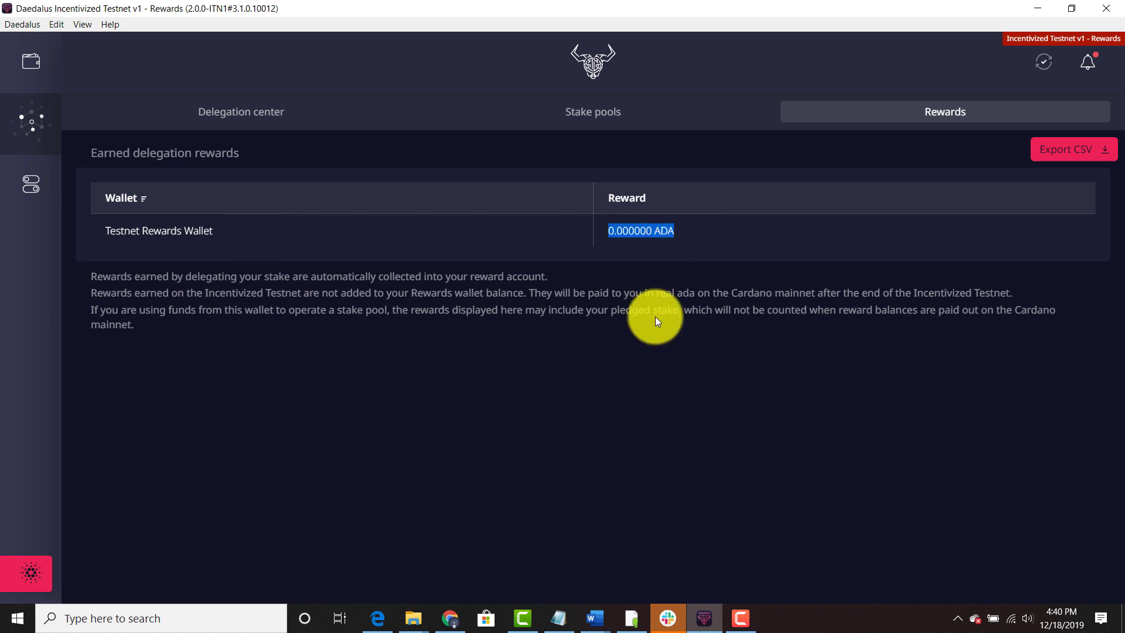